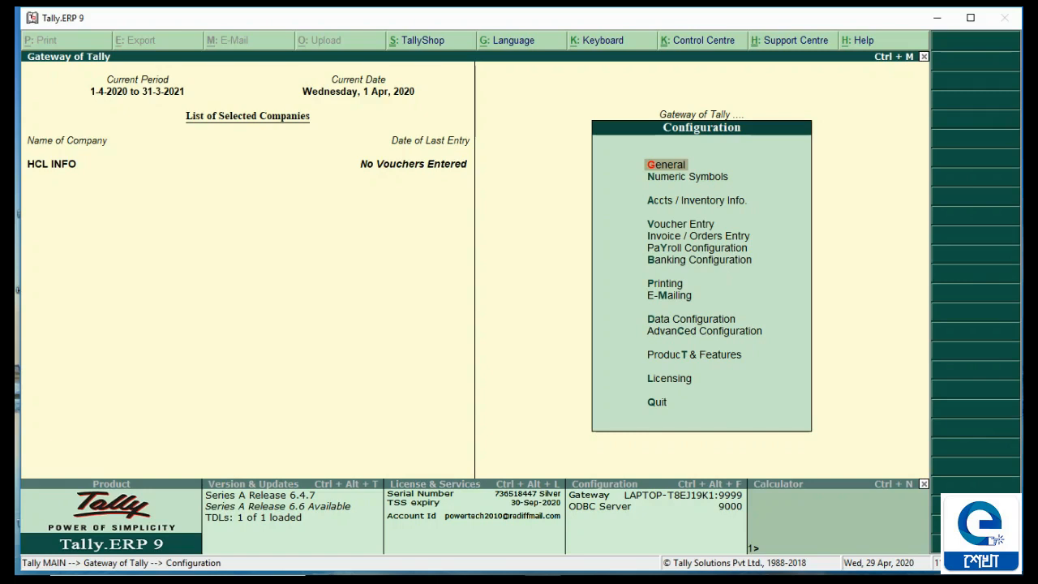
- Open the Statutory & Taxation settings in the company features of HCL INFO
key(Escape)
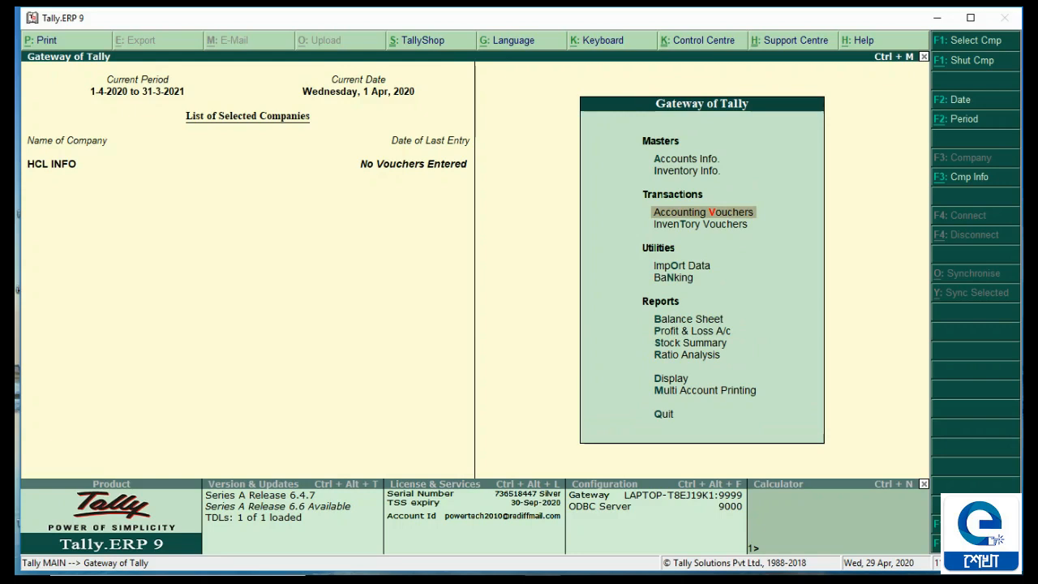
key(F11)
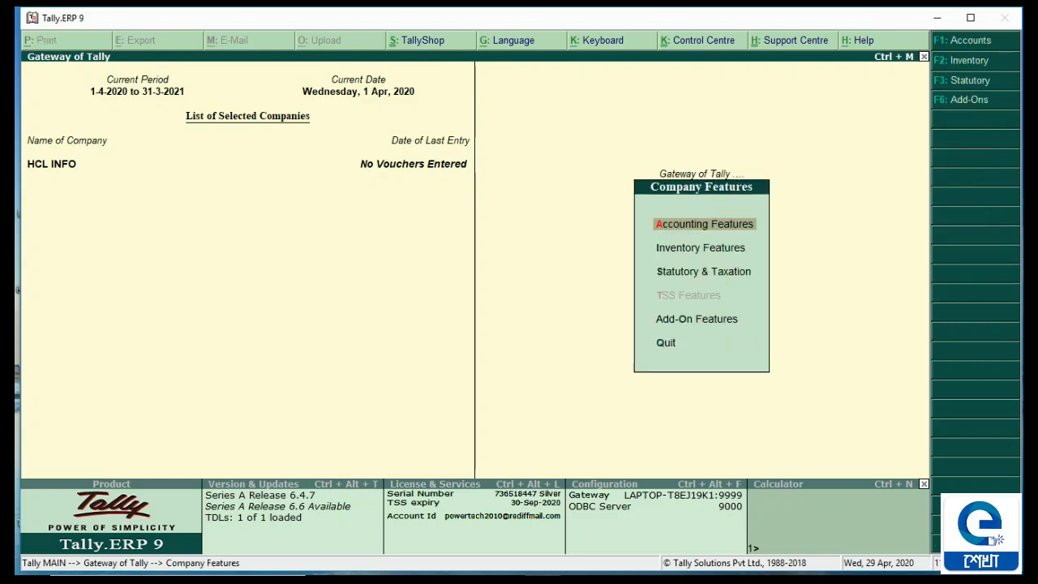
key(Down)
key(Down)
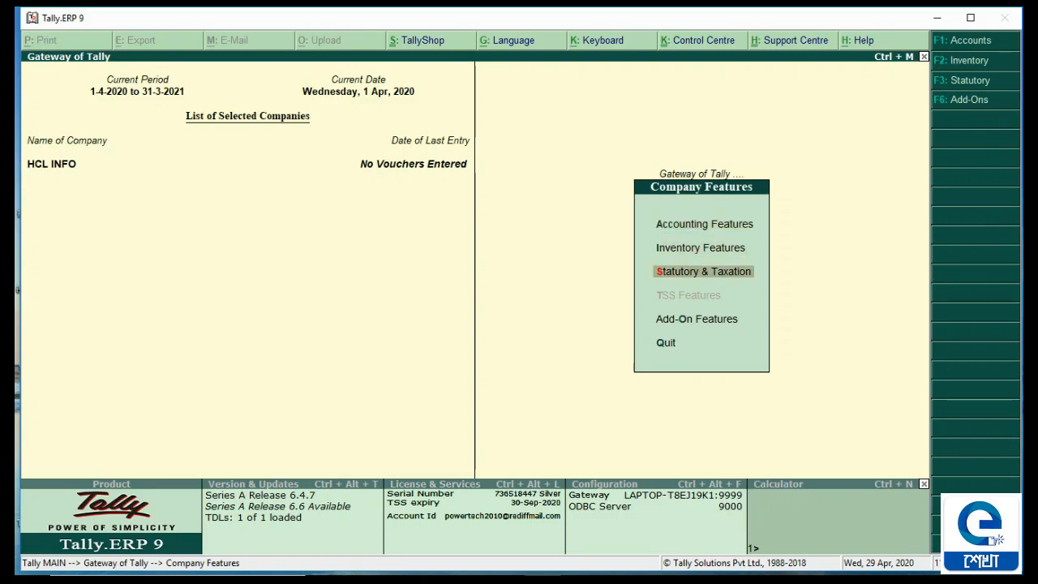
key(Return)
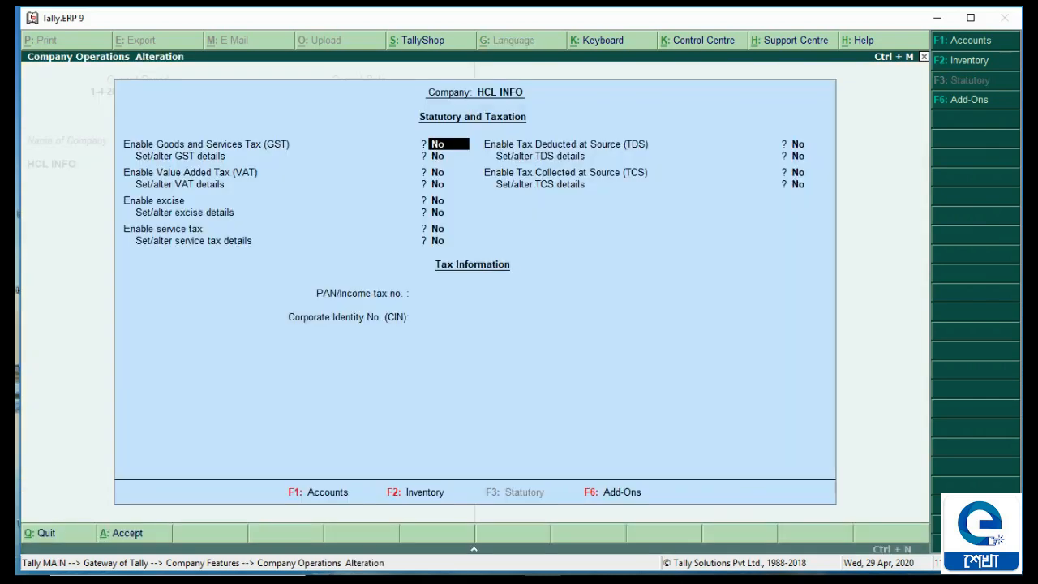
- Enable Tax Deducted at Source (TDS) for the company and choose to set its TDS details
key(Return)
key(Return)
key(Return)
key(Return)
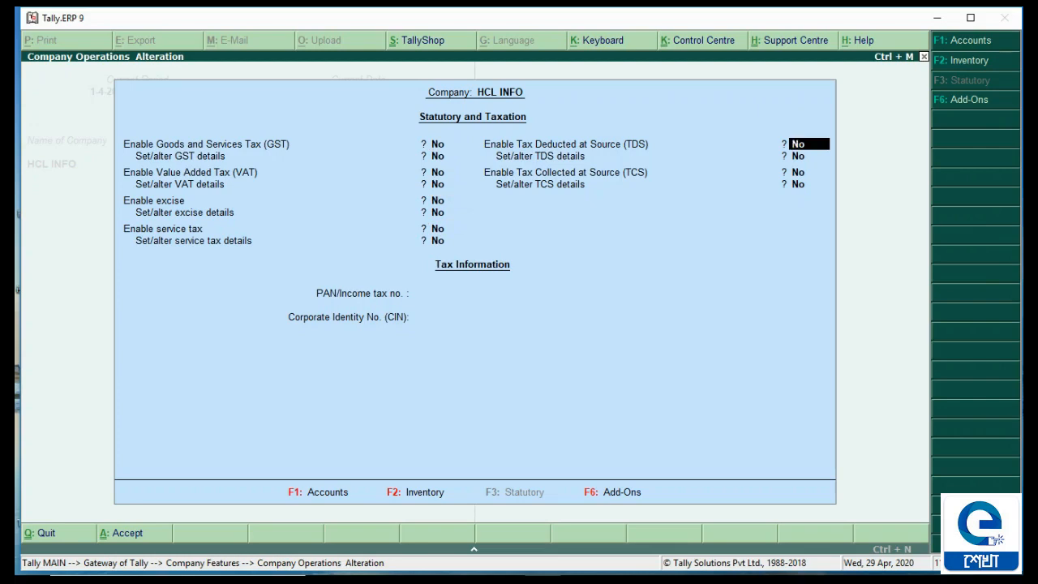
text(y)
key(Return)
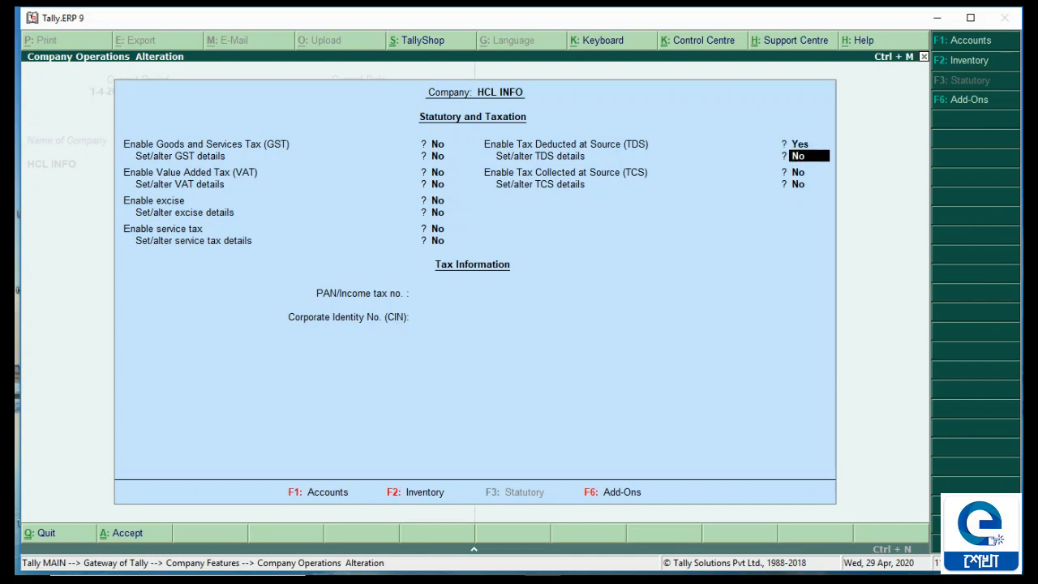
text(y)
key(Return)
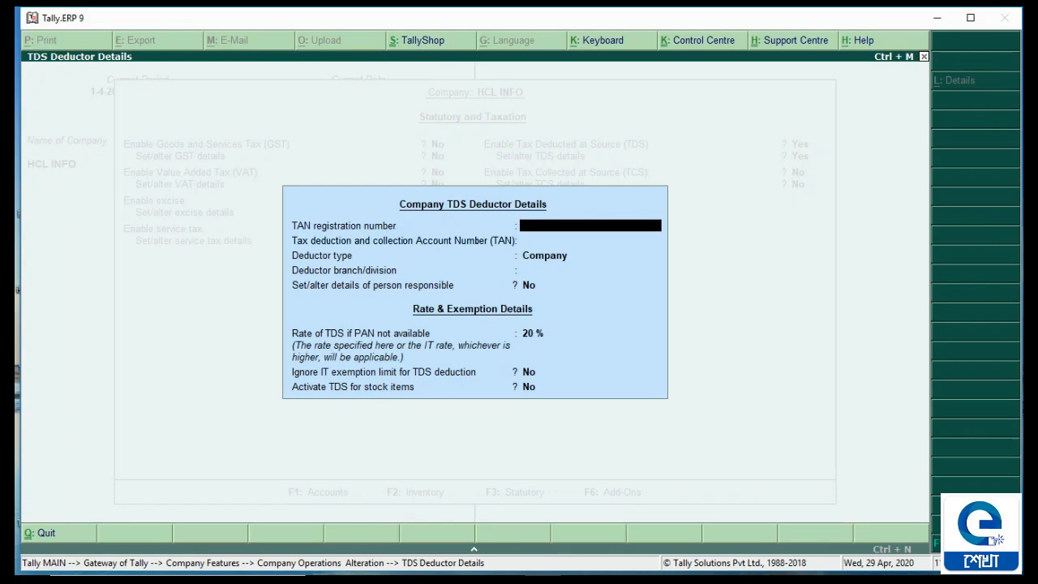
- Accept the TDS deductor details with blank TAN fields, deductor type Company, a 20% rate without PAN, and No for the remaining options
key(Return)
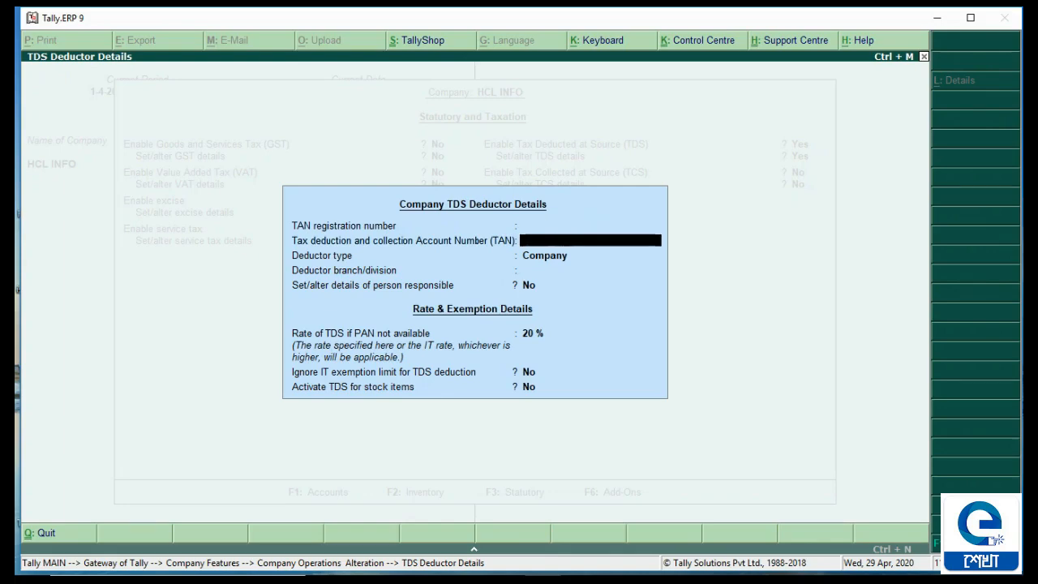
key(Return)
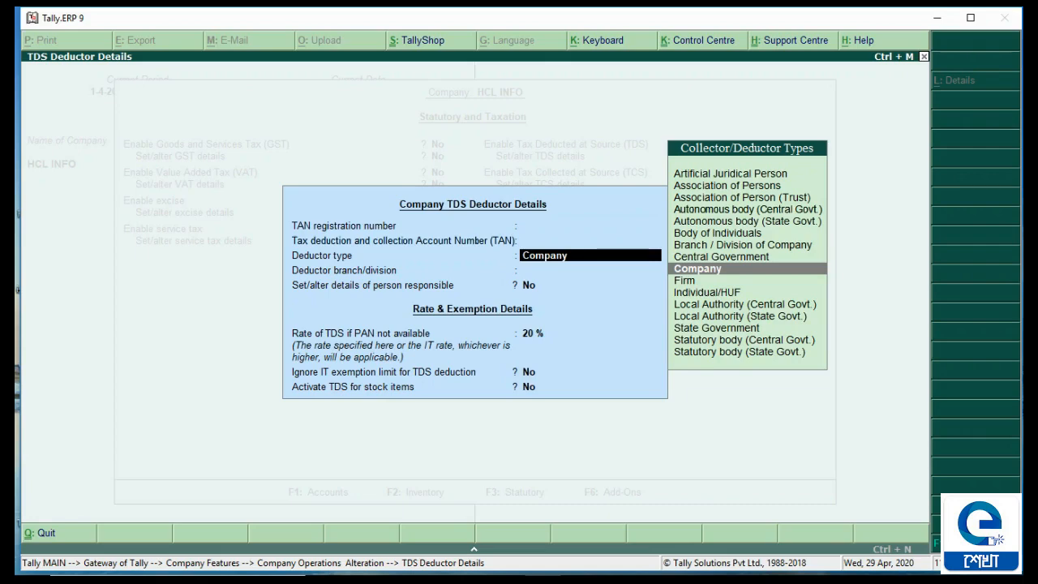
key(Return)
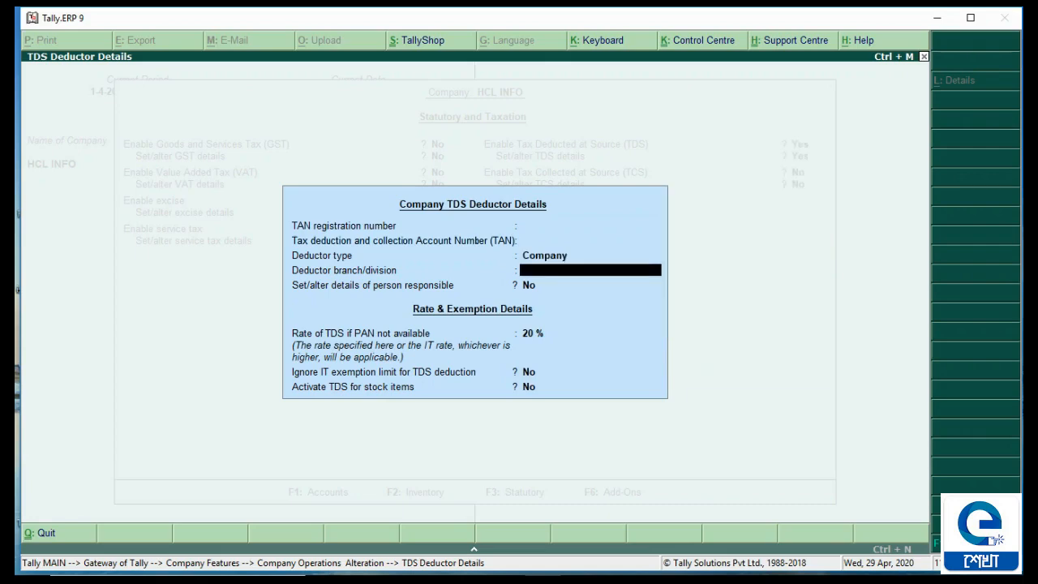
key(Return)
key(Return)
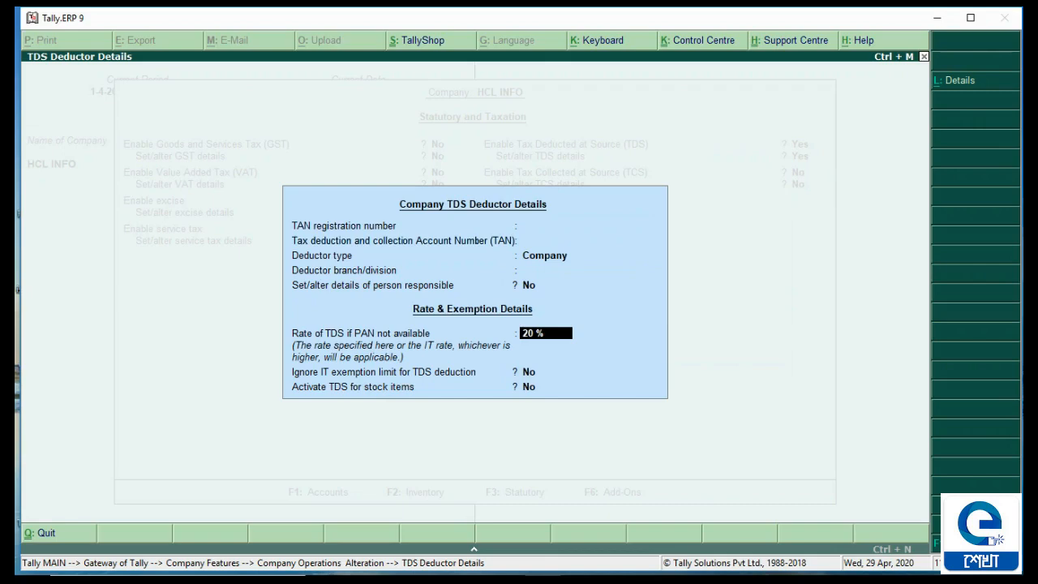
key(Return)
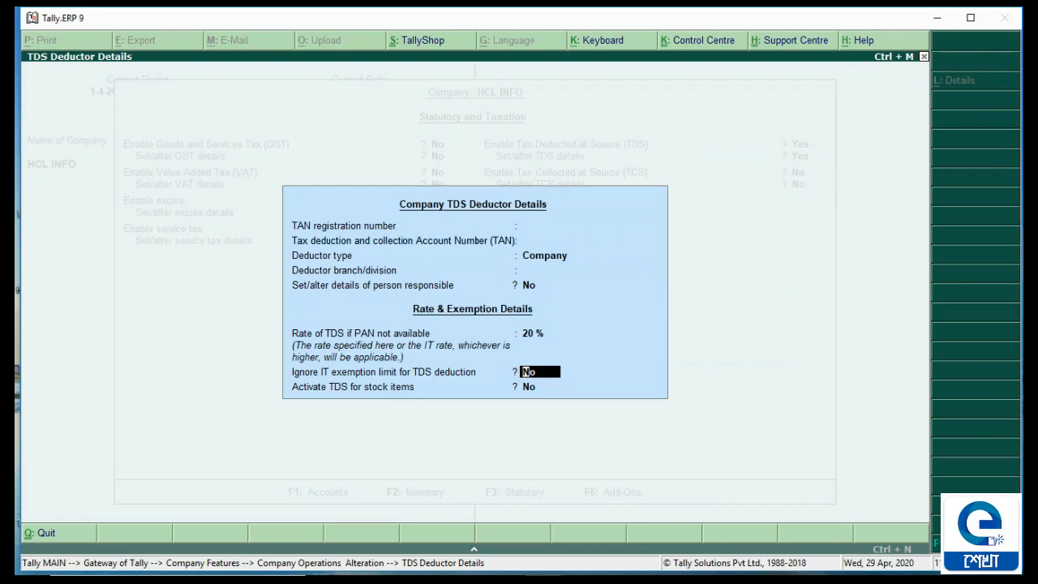
key(Return)
key(Return)
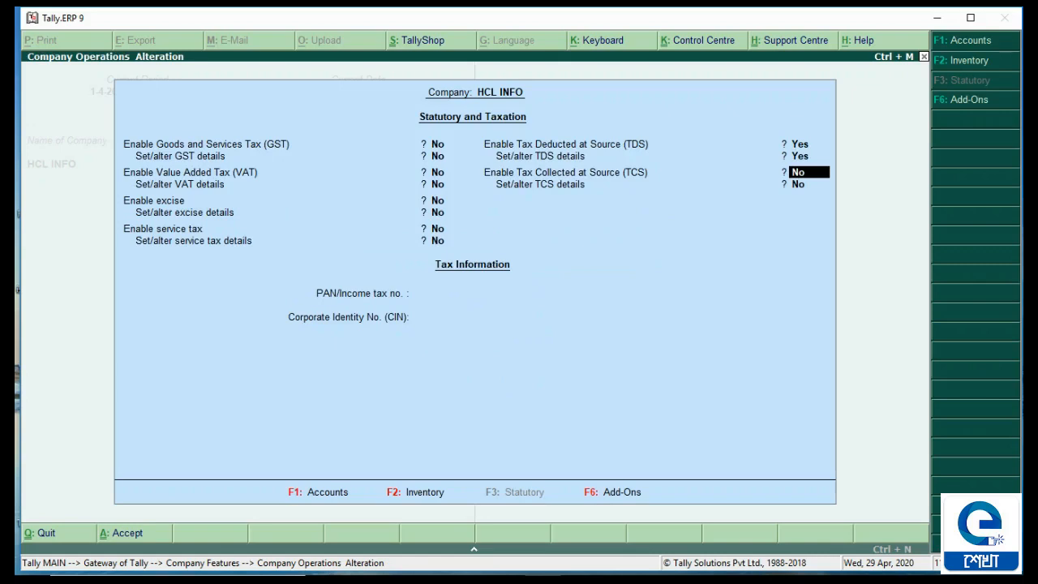
- Leave TCS disabled and the PAN blank, save the statutory and taxation settings, and return to the Gateway of Tally
key(Return)
key(Return)
key(Return)
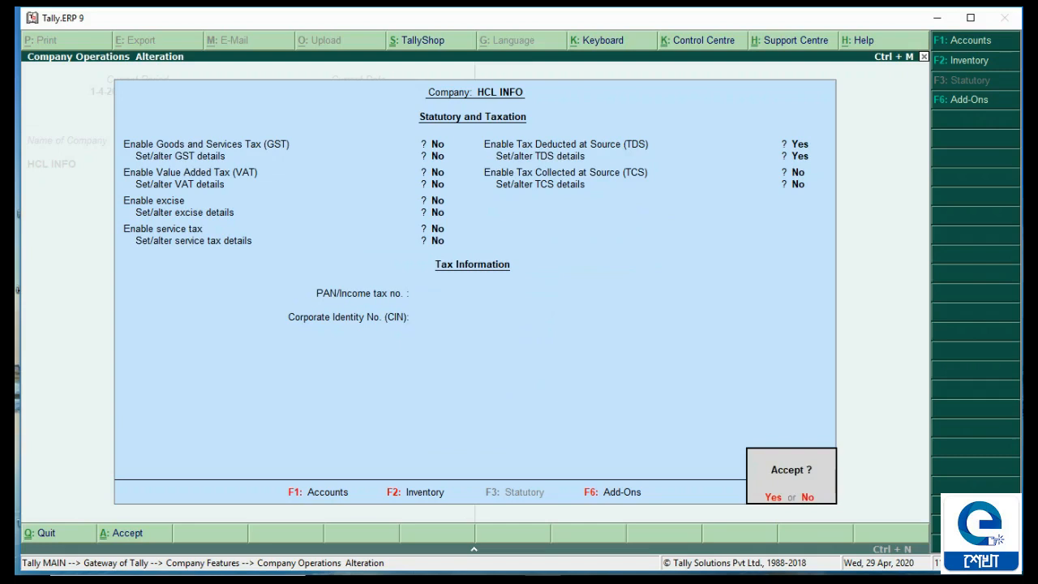
key(Return)
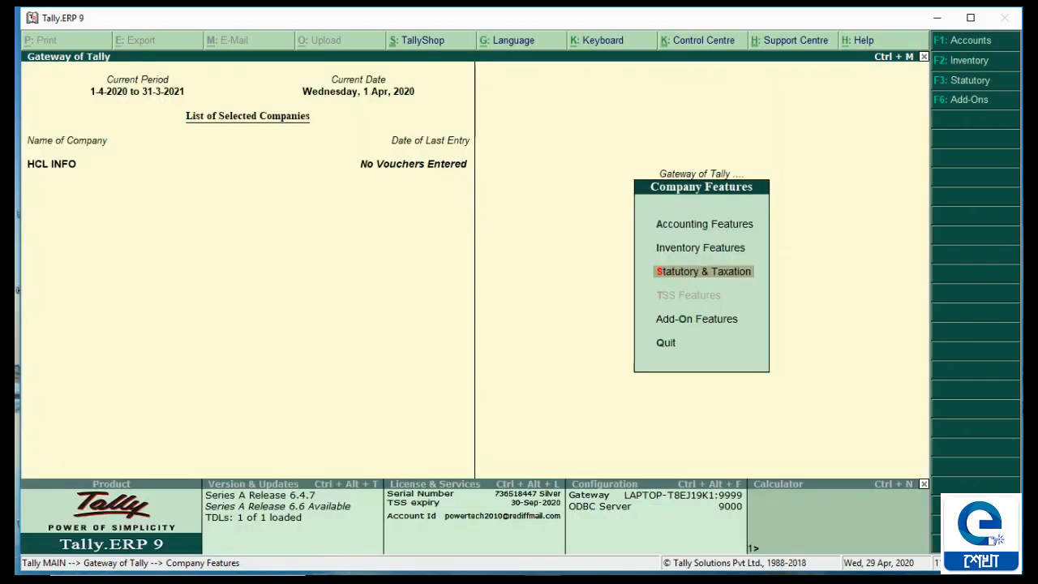
key(Escape)
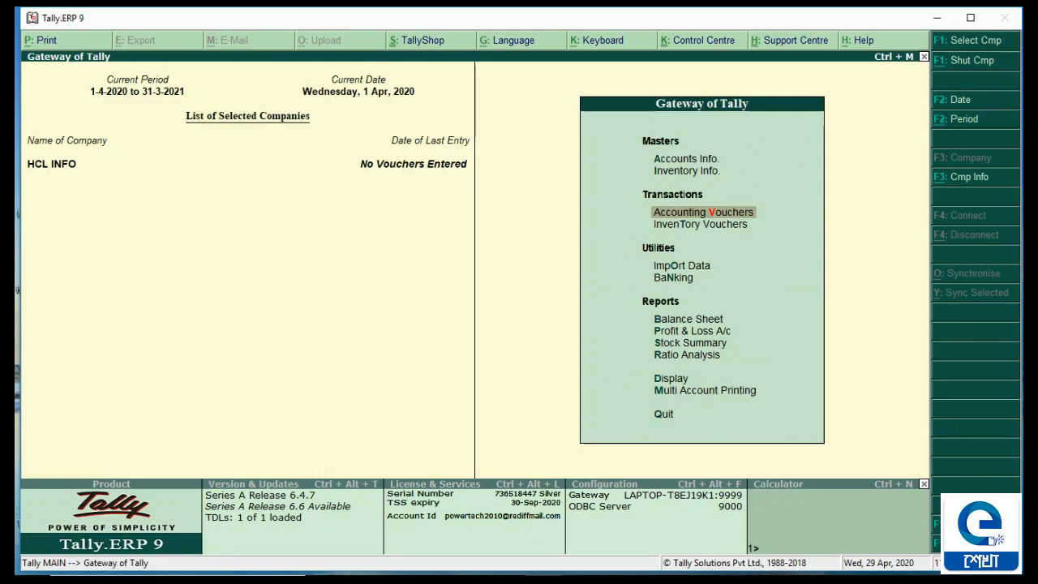
- Start a new single ledger and name it Audit Fees, with no alias
key(Up)
key(Up)
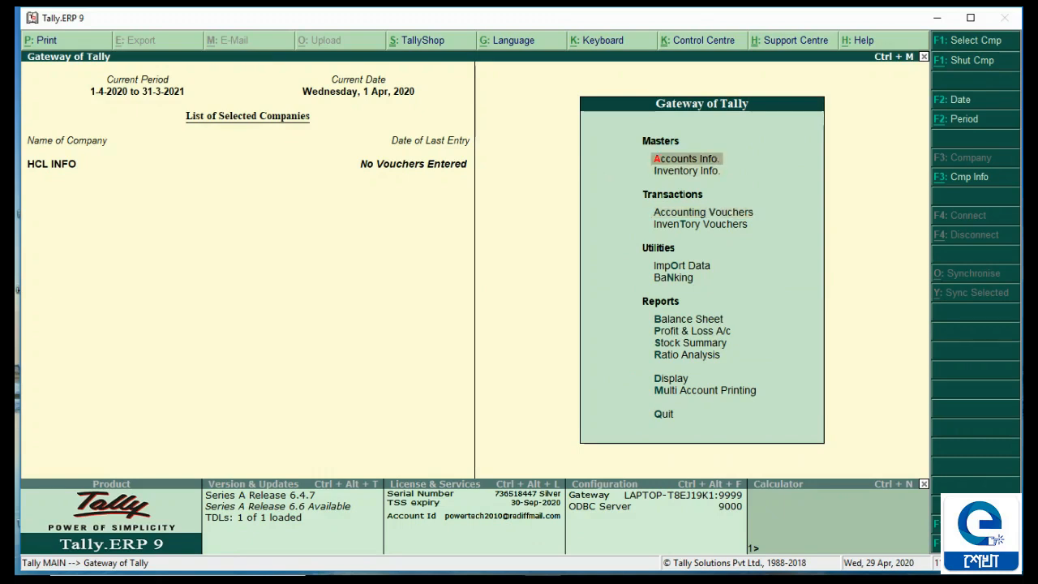
key(Return)
key(Down)
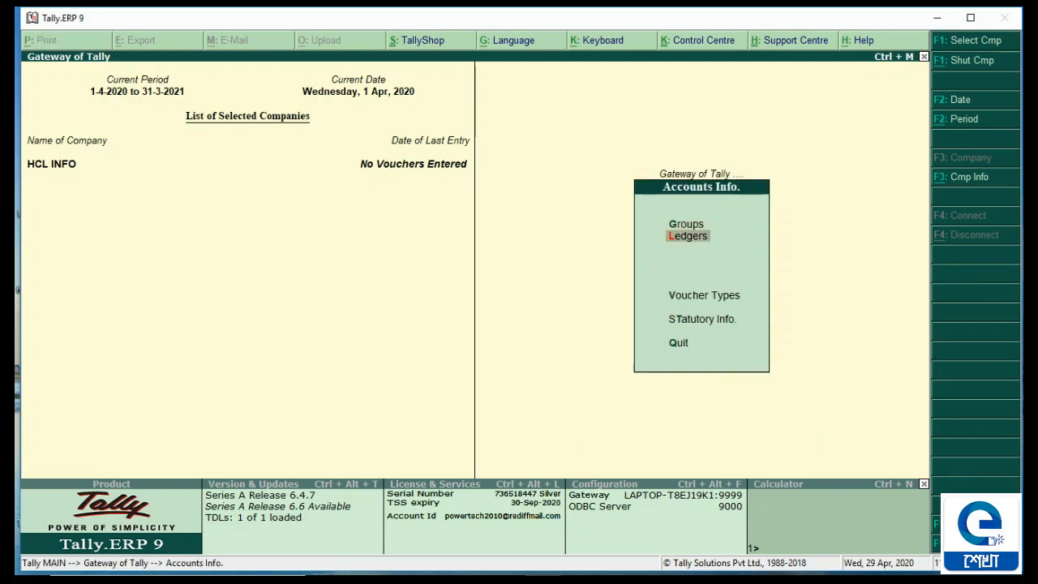
key(Return)
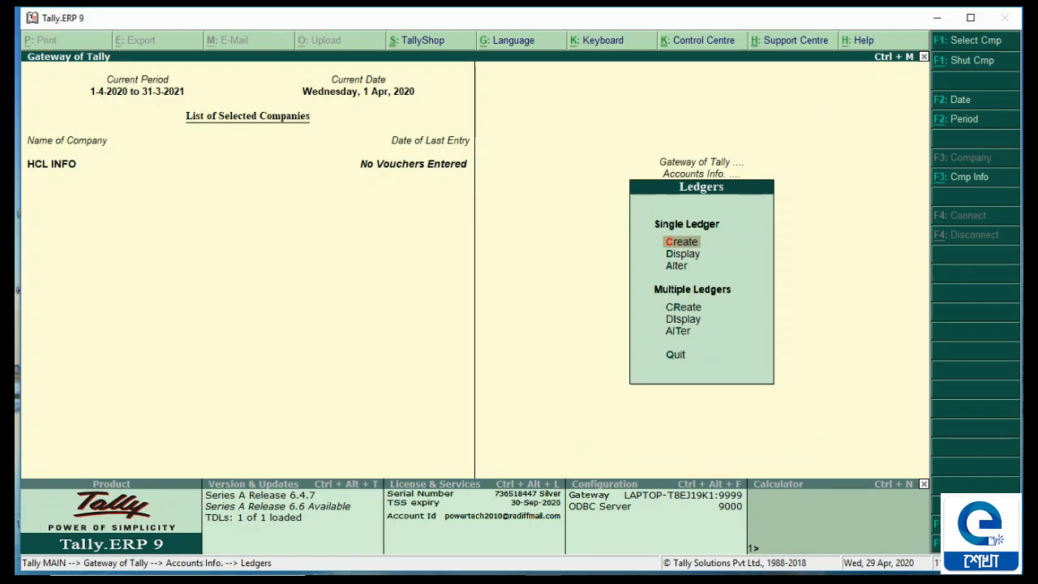
key(Return)
text(A)
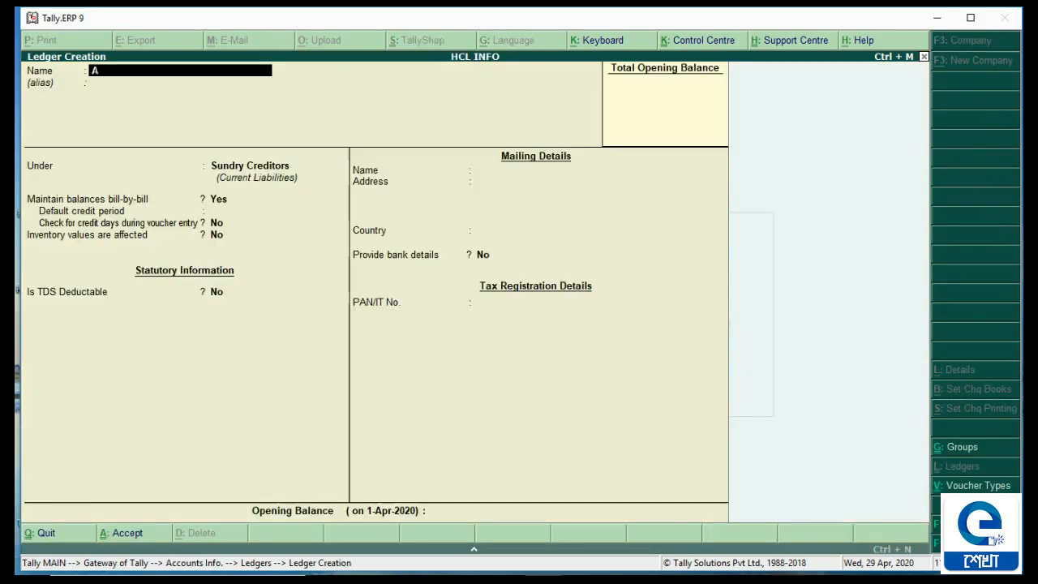
text(udit Fees)
key(Return)
key(Return)
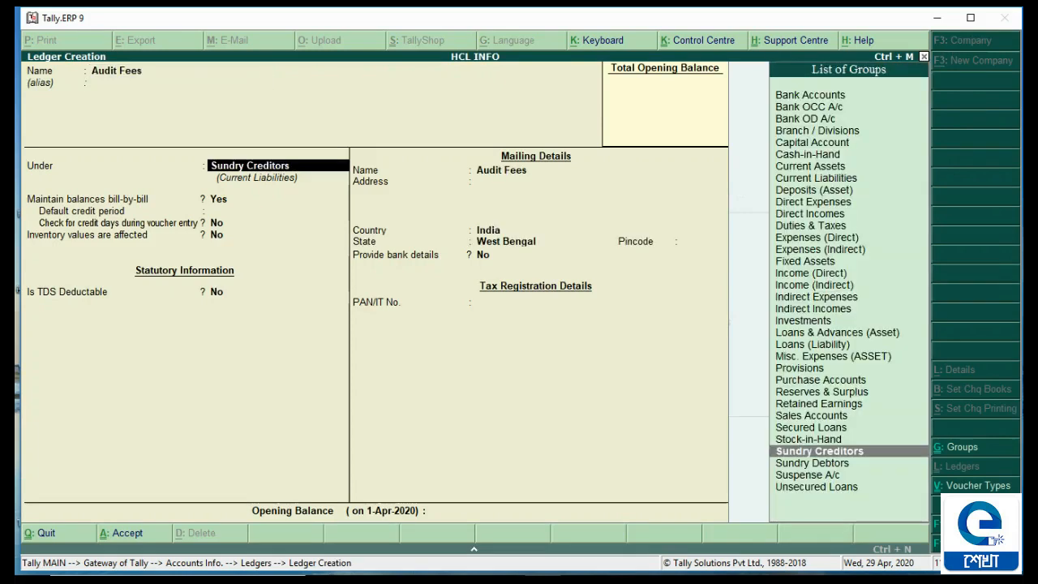
- Place the Audit Fees ledger under the Indirect Expenses group
text(In)
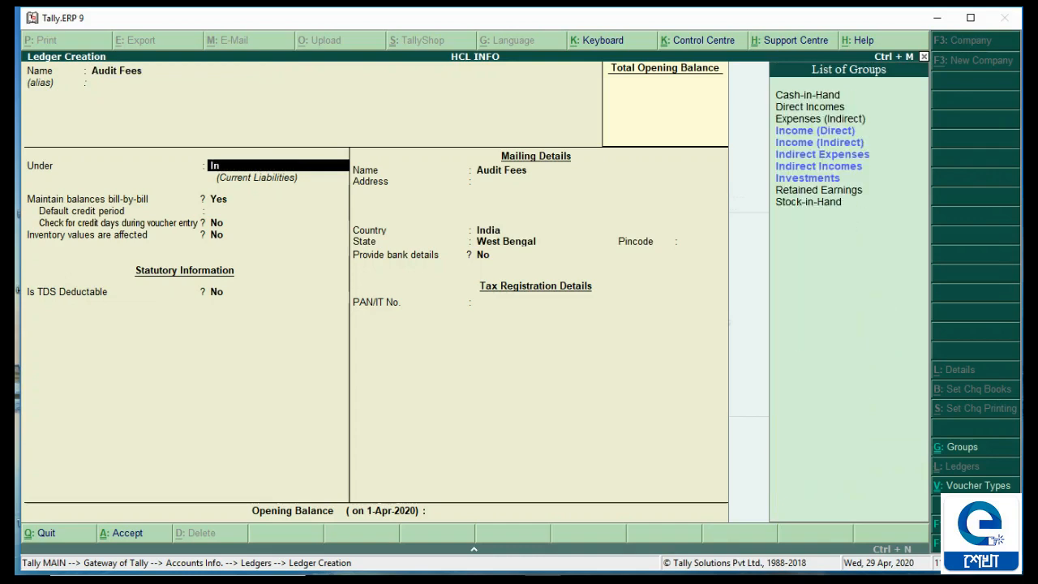
key(Down)
key(Down)
key(Down)
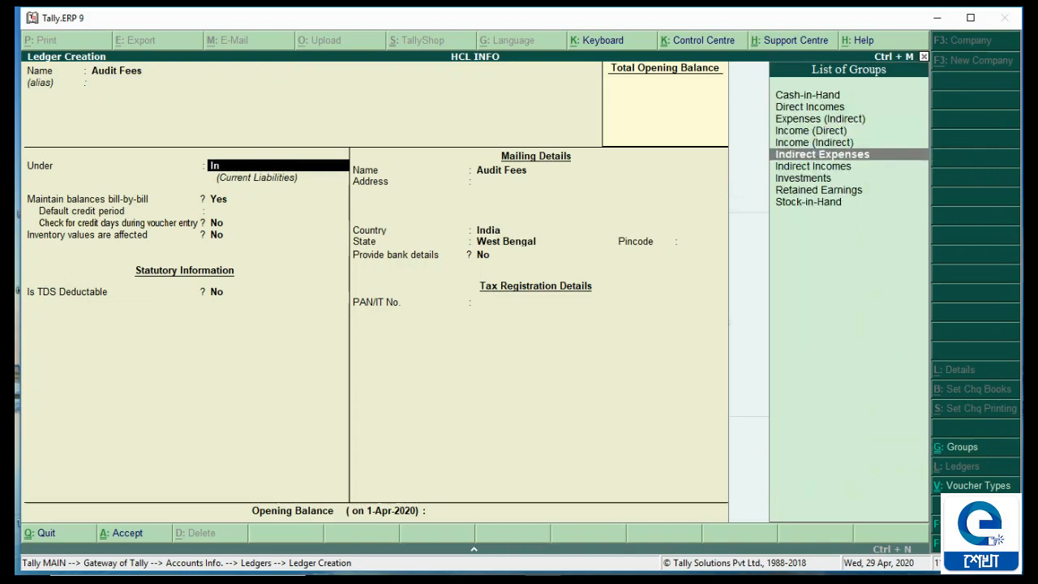
key(Return)
- Keep inventory values unaffected, set the type of ledger to Not Applicable, and make TDS Applicable
key(Return)
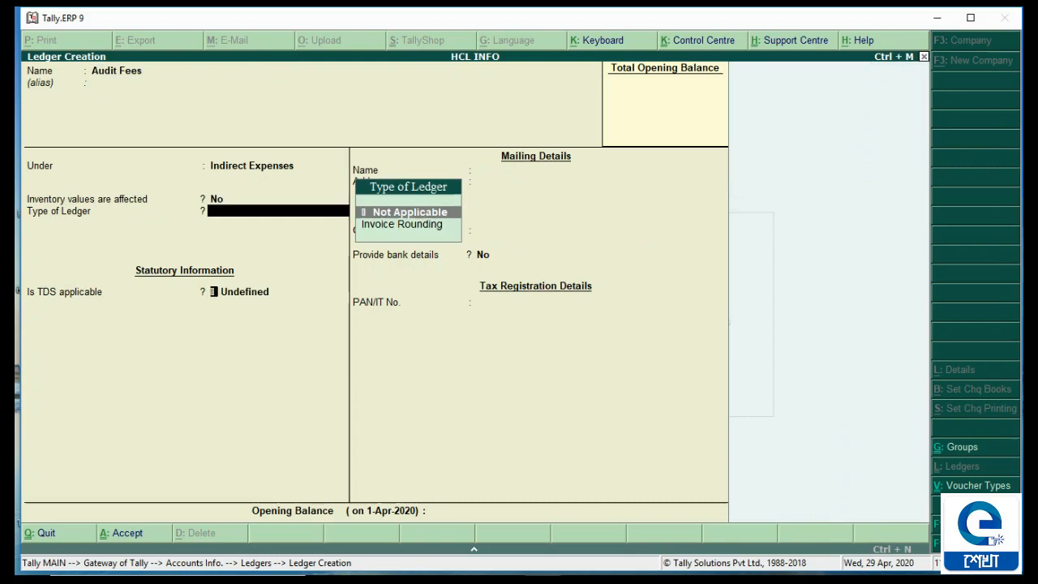
key(Return)
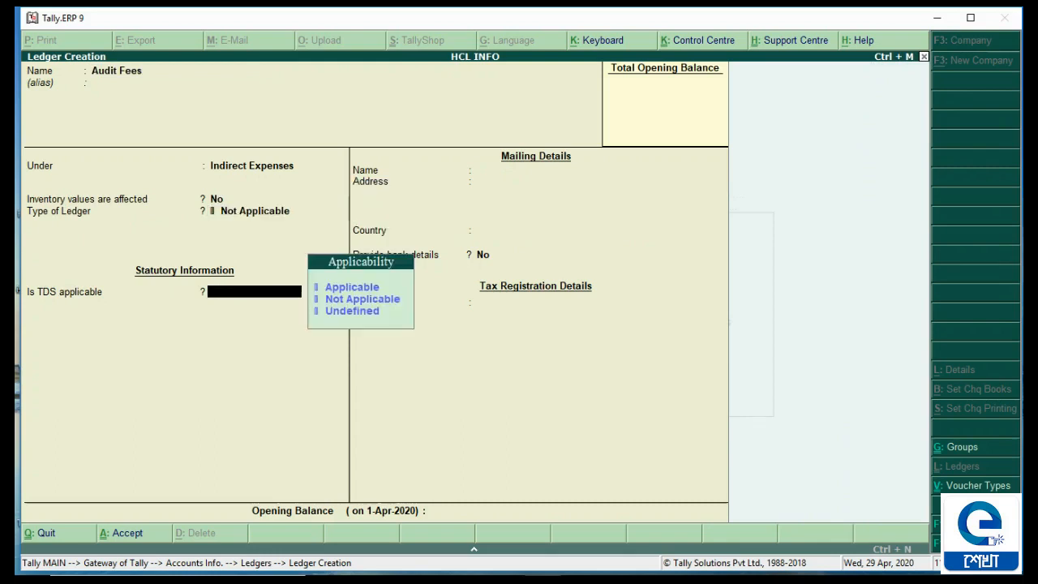
key(Return)
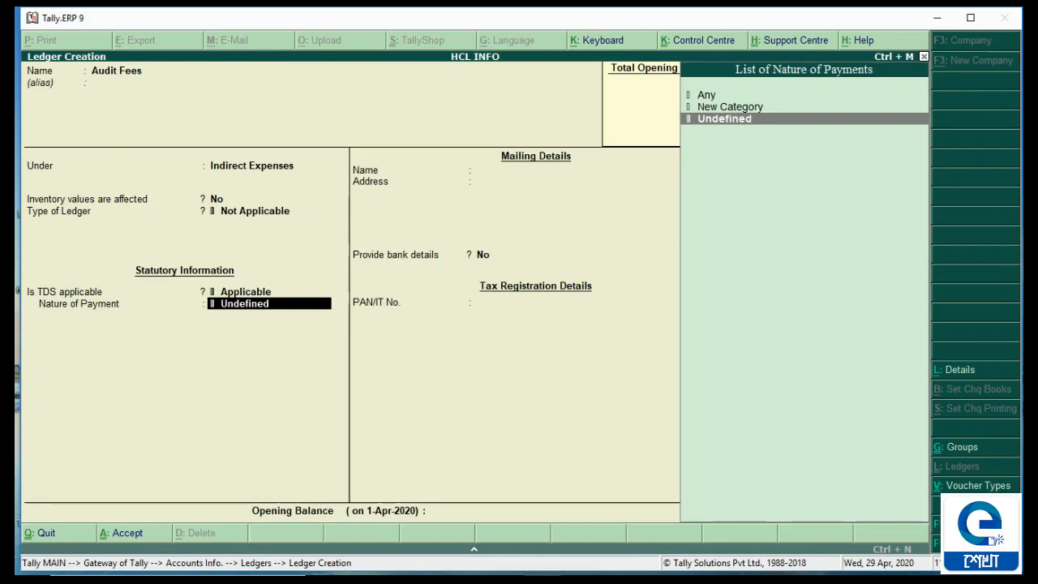
- Create a new TDS nature of payment named Fees for Professional & Technical Service
key(alt+c)
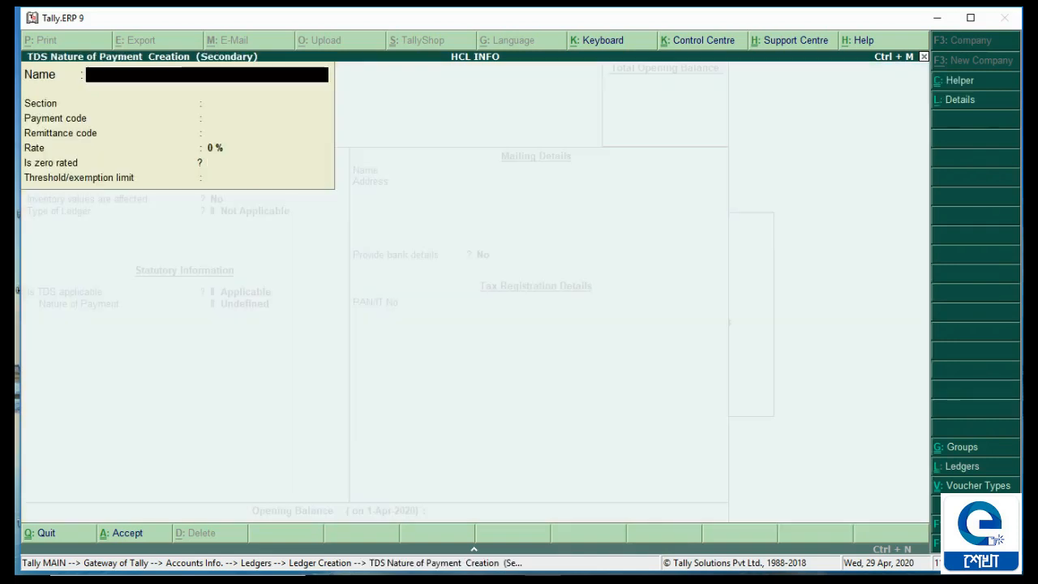
text(Fees for Pr)
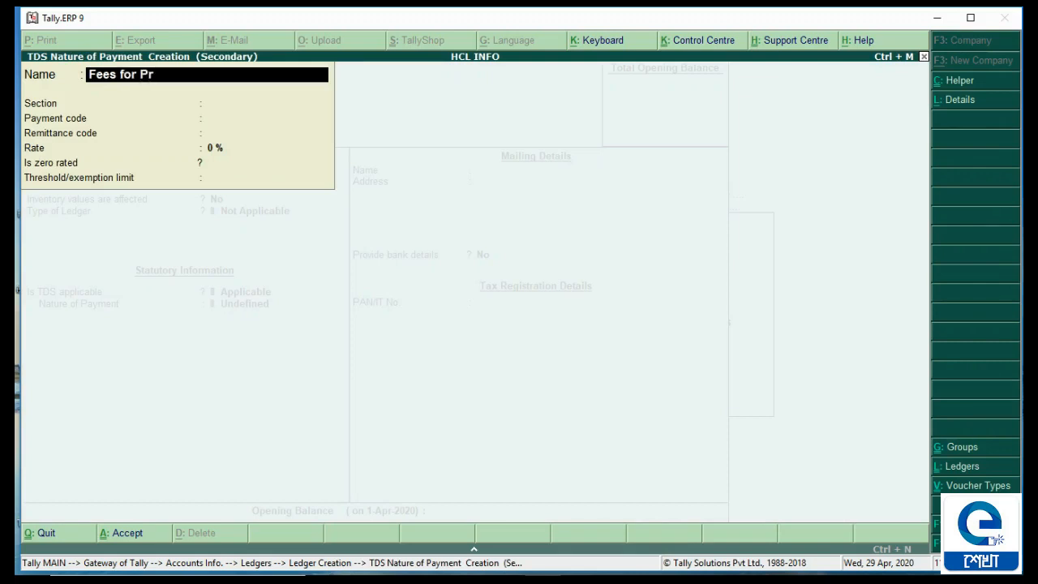
text(ofessional & T)
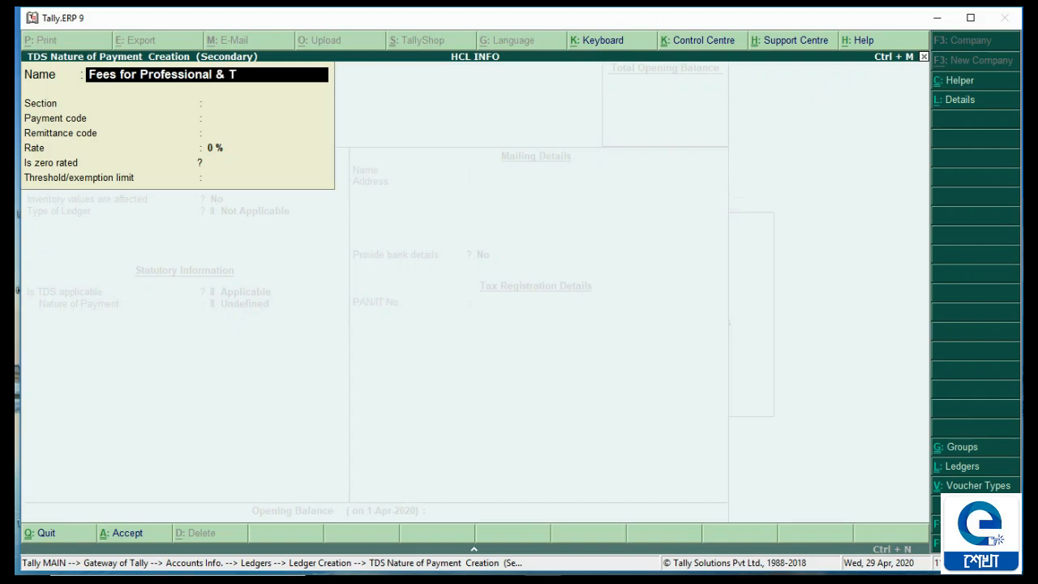
text(echnical Servi)
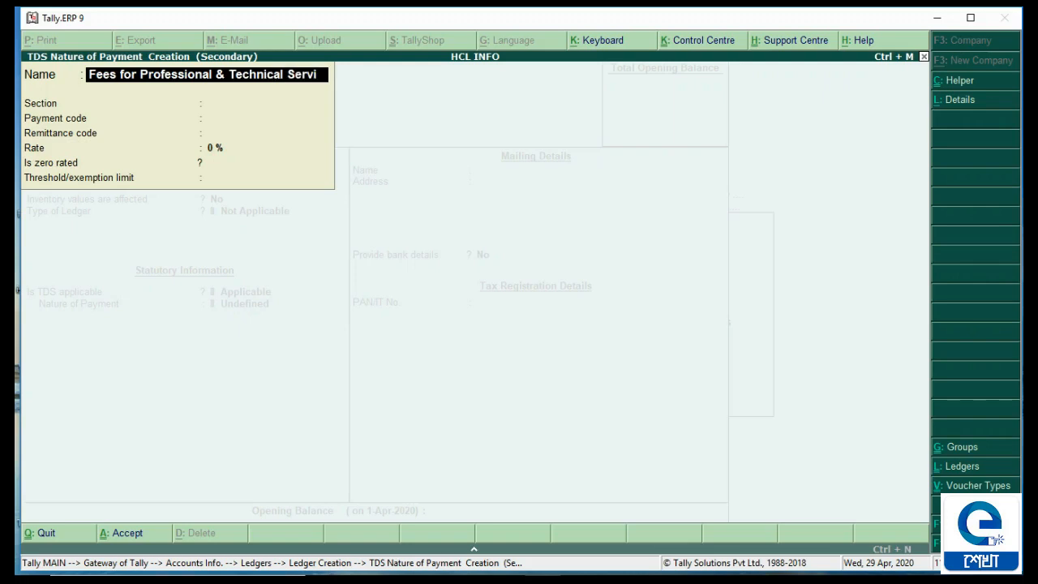
text(ce)
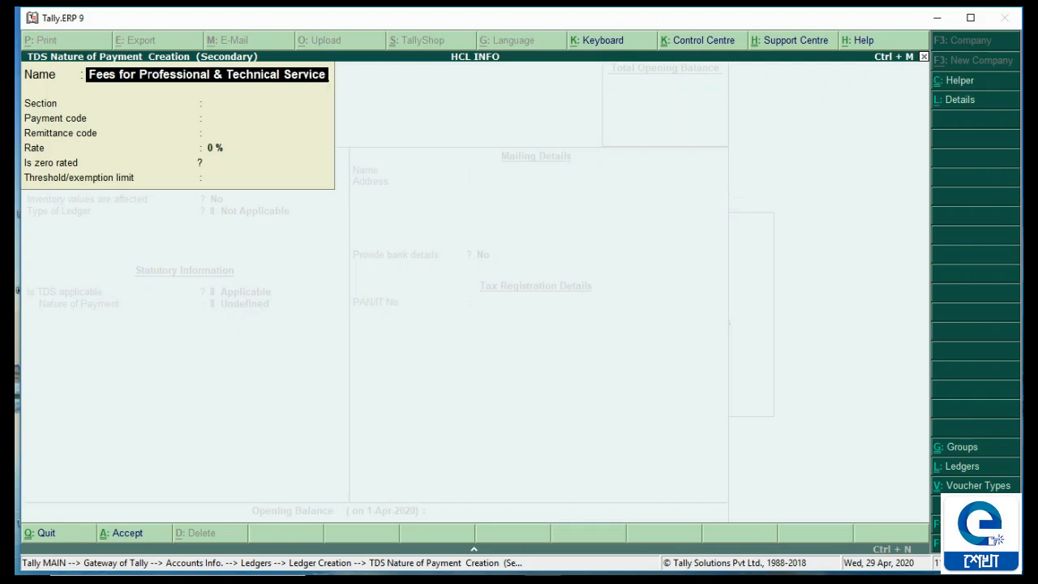
key(Return)
- Set the nature of payment's section to 194J and rate to 5%, leave the payment and remittance codes blank, and save it
text(19)
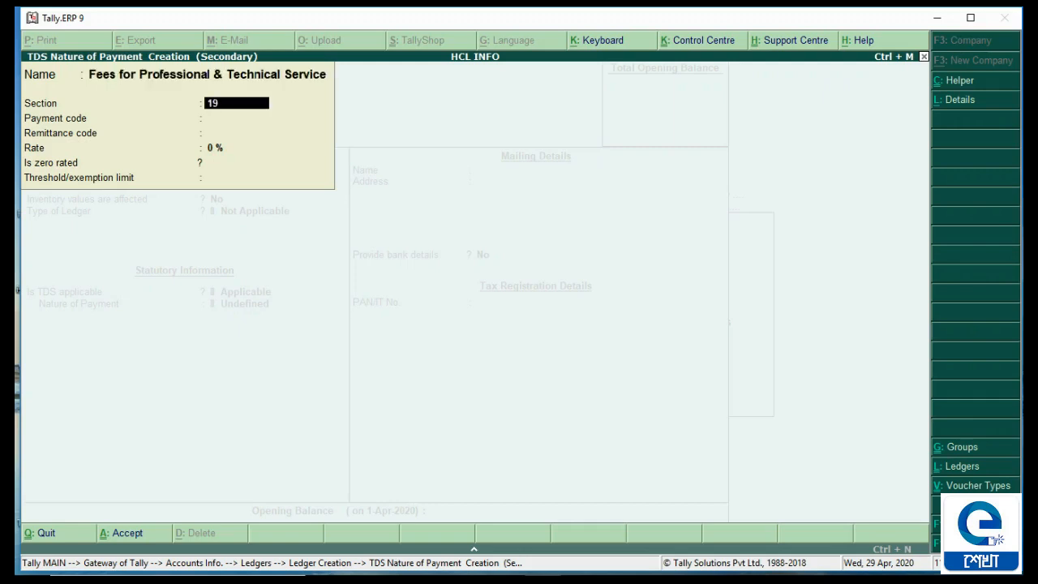
text(4J)
key(Return)
key(Return)
key(Return)
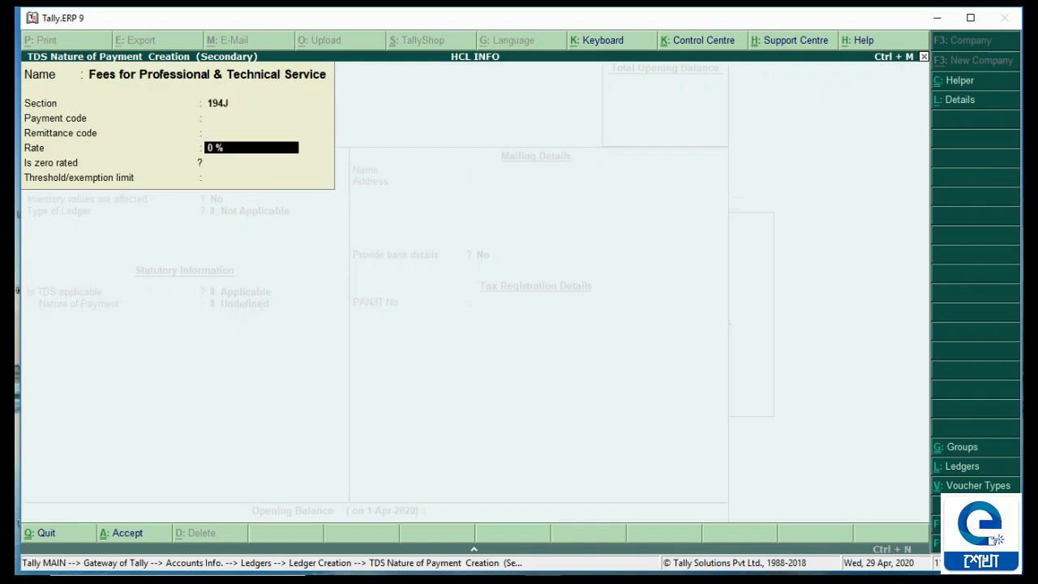
text(5)
key(Return)
key(Return)
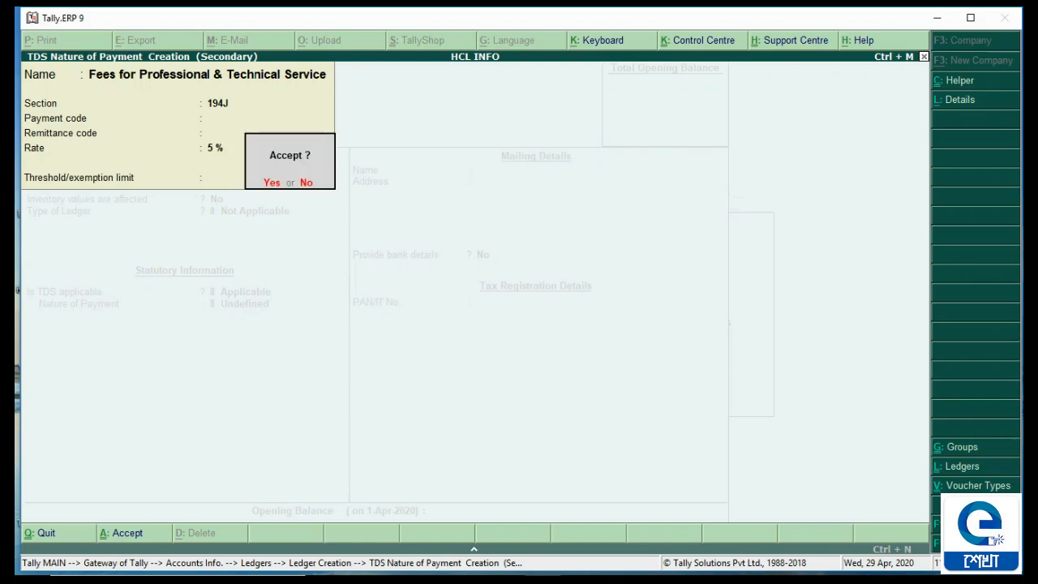
key(Return)
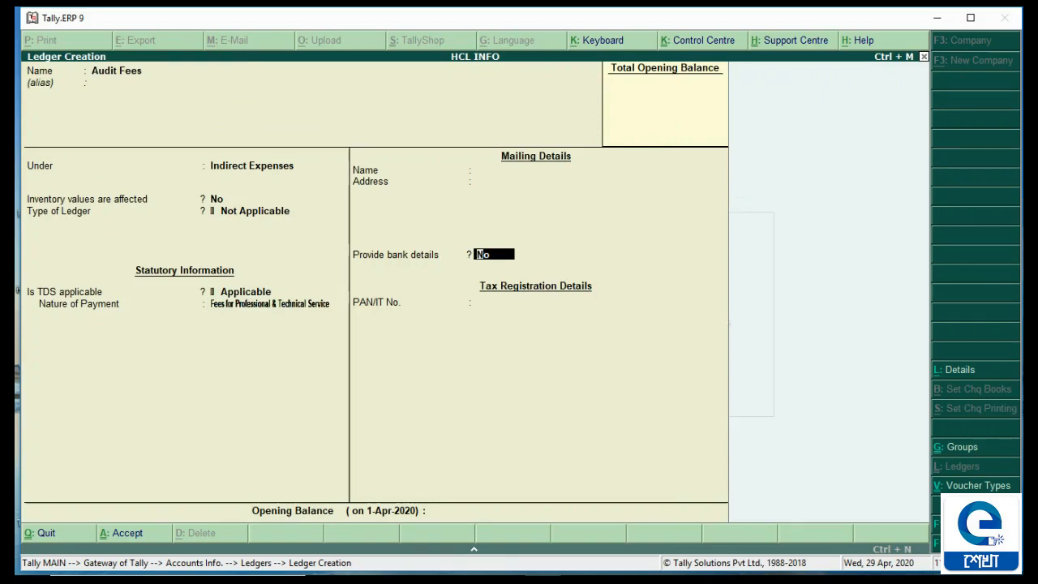
- Save the Audit Fees ledger without bank details or a PAN/IT number
key(Return)
key(Return)
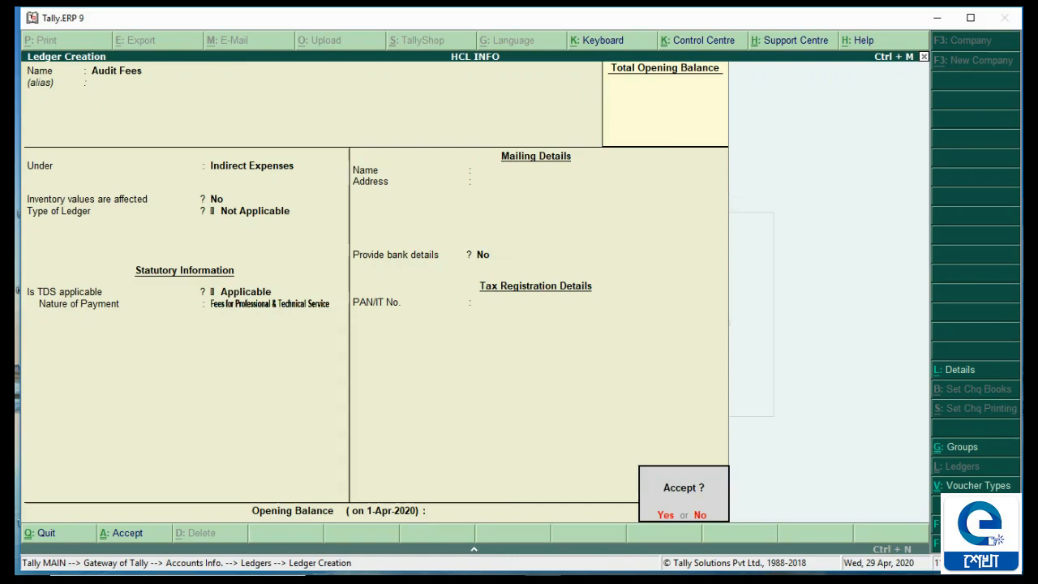
key(Return)
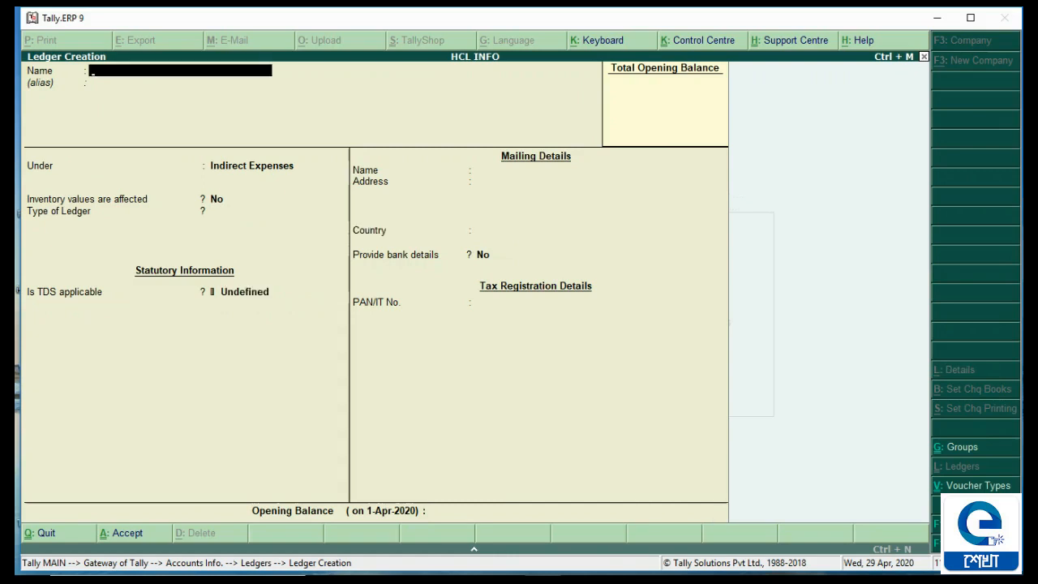
- Start a new ledger named Tds on Audit Fees under the Duties & Taxes group
text(Tds on Audit Fees)
key(Return)
key(Return)
text(D)
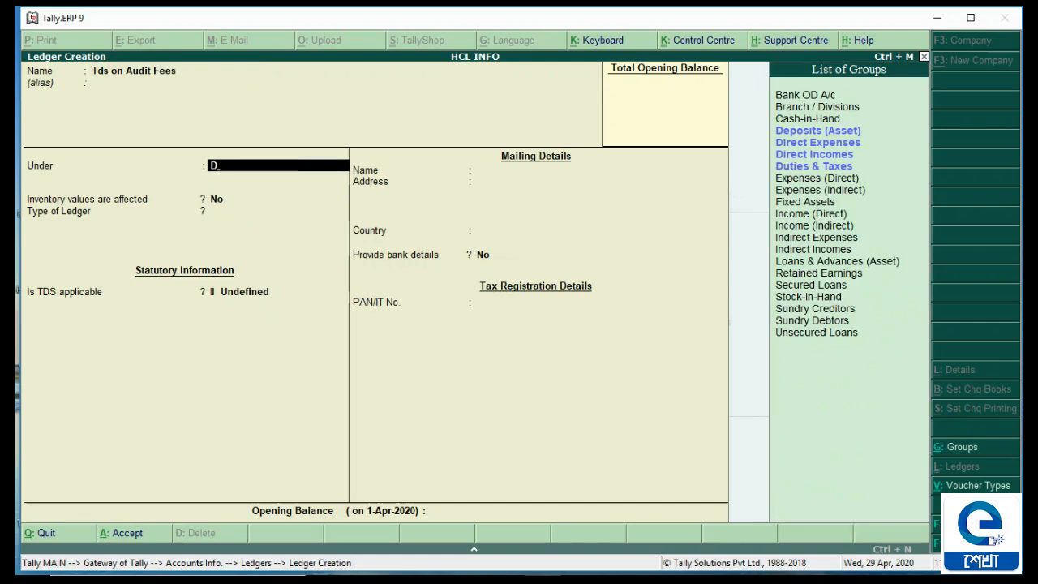
key(Down)
key(Down)
key(Down)
key(Down)
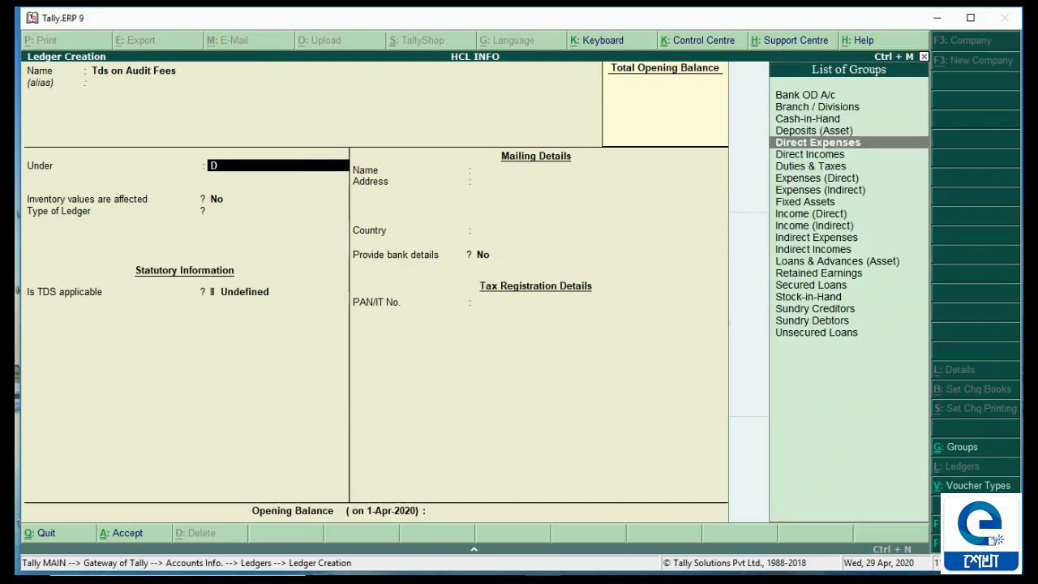
key(Return)
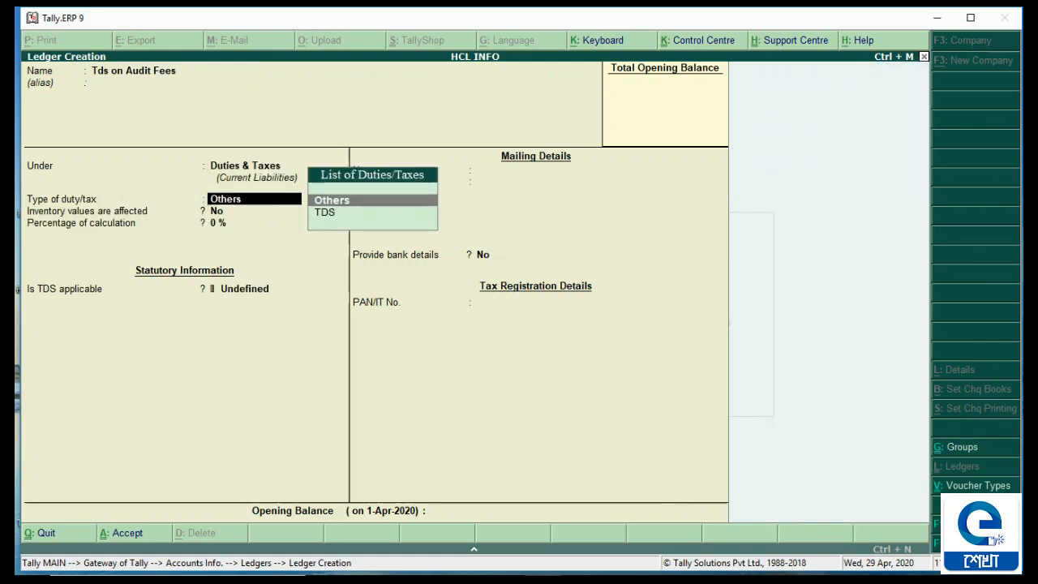
- Set the duty type to TDS with nature of payment Fees for Professional & Technical Service, and save the ledger
key(Down)
key(Return)
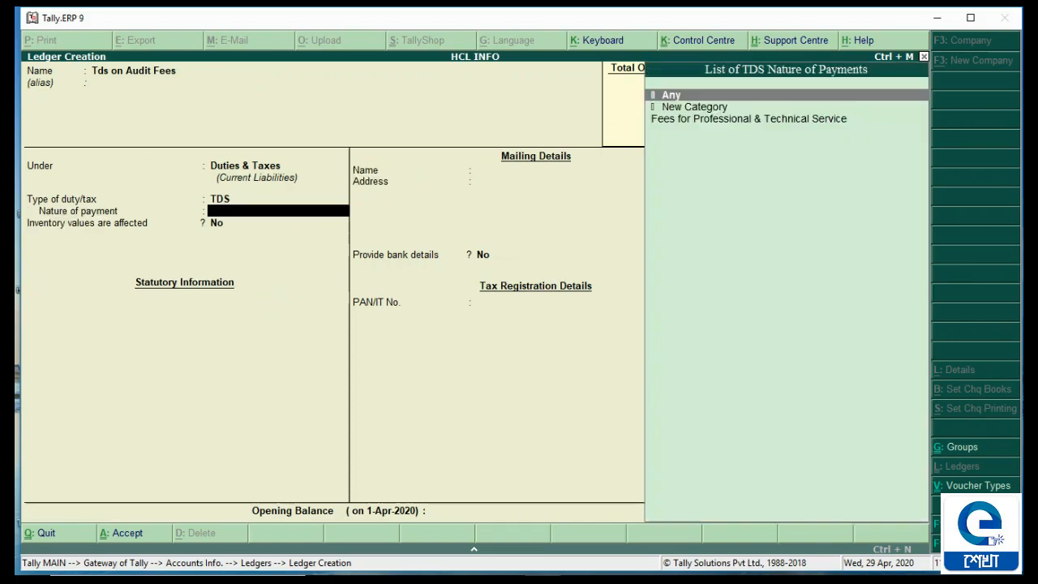
key(Down)
key(Down)
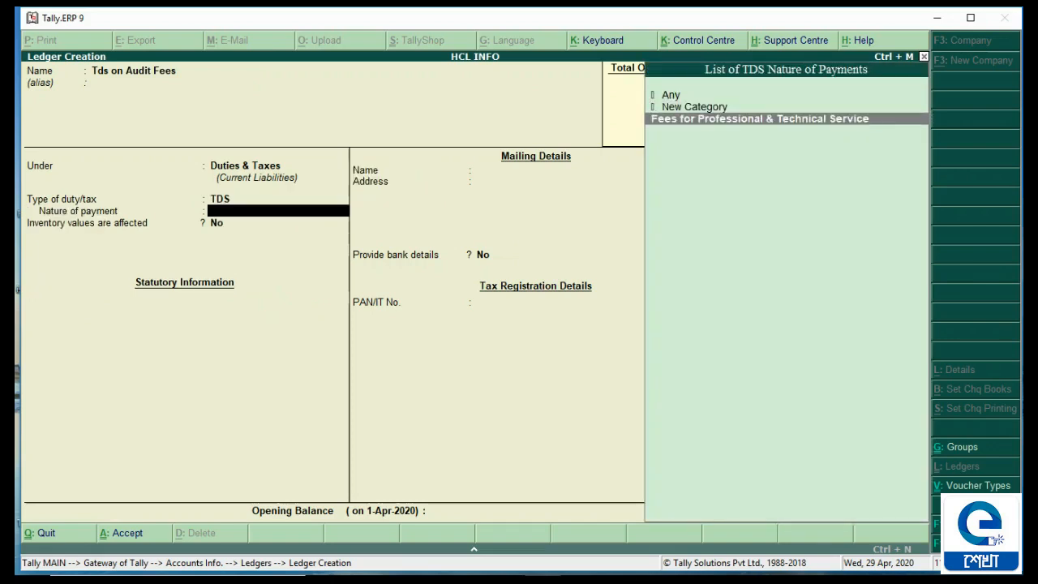
key(Return)
key(Return)
key(Return)
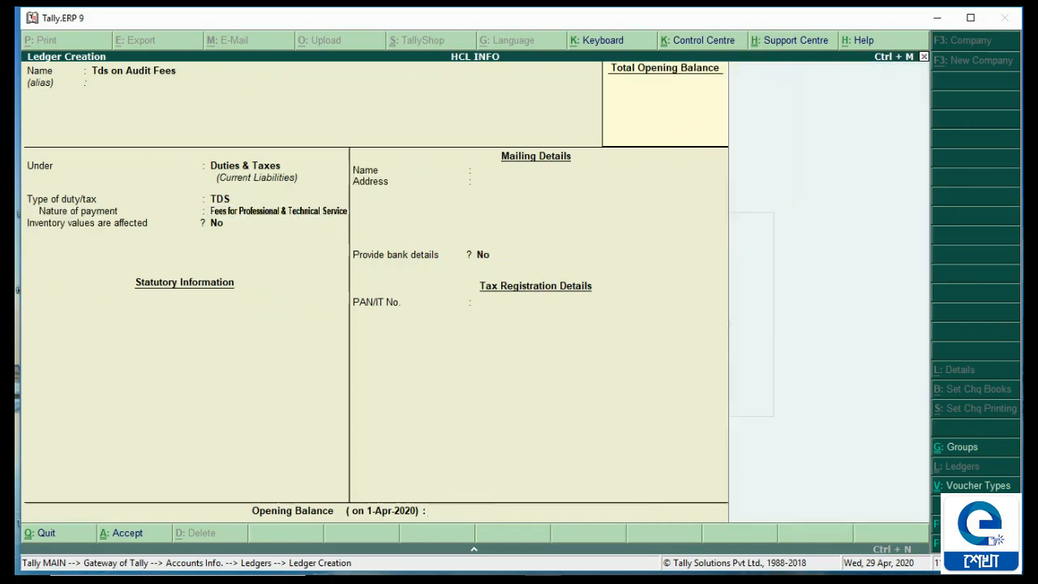
key(Return)
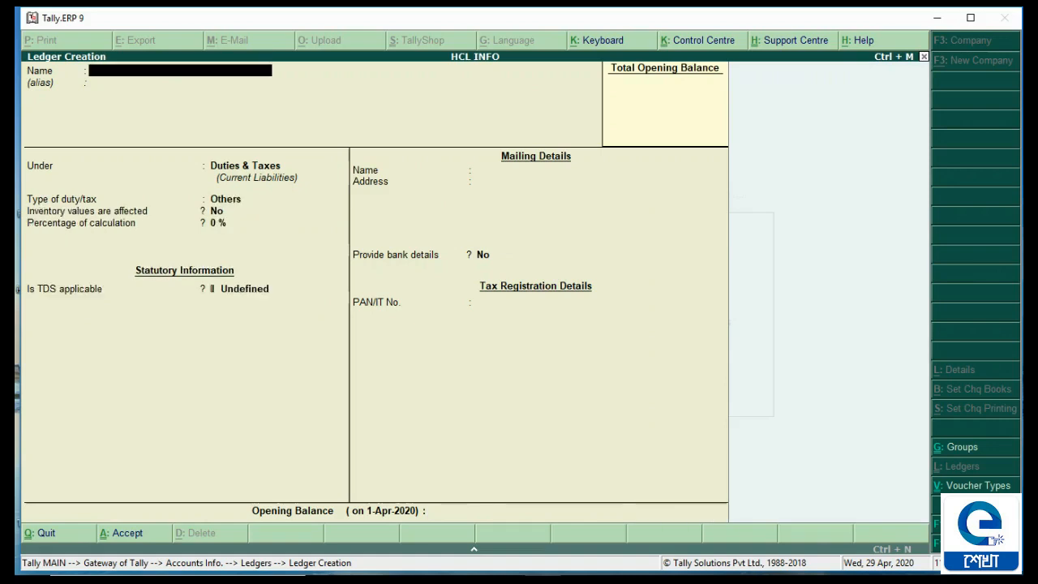
- Start a ledger named A to Z under Sundry Creditors, maintaining balances bill-by-bill with no default credit period
text(A to Z)
key(Return)
key(Return)
text(Su)
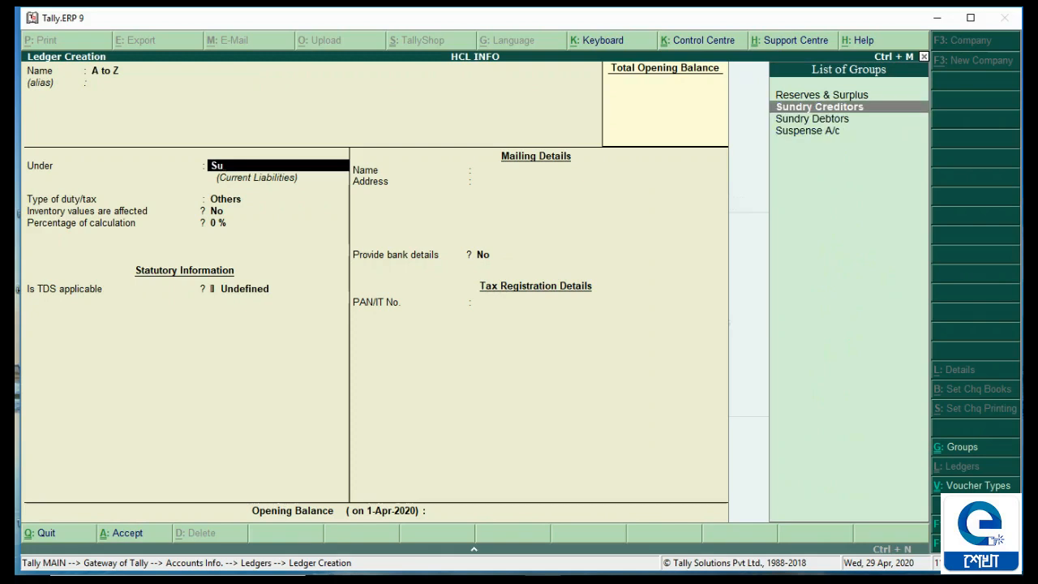
key(Return)
key(Return)
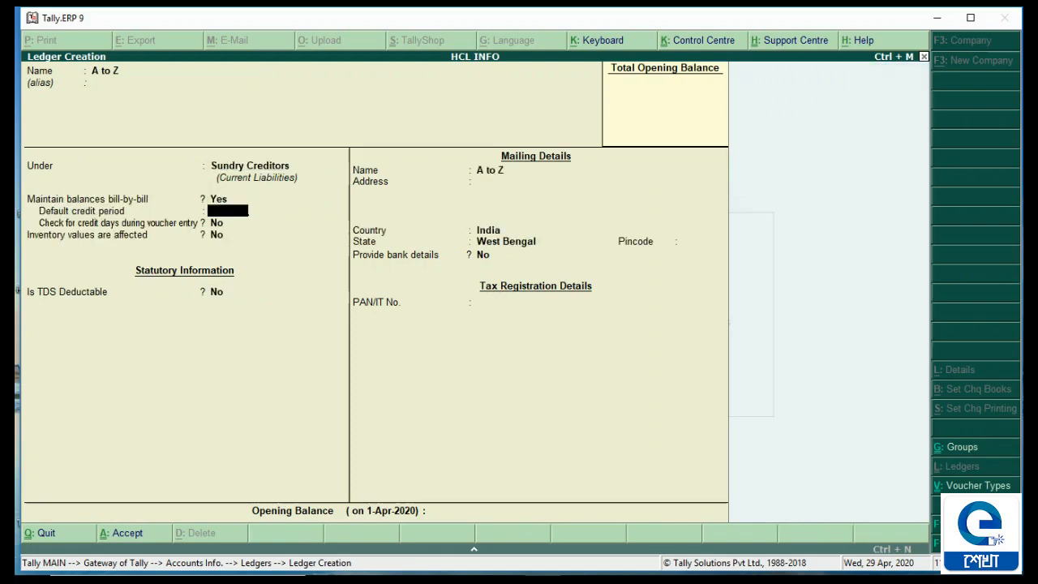
key(Return)
key(Return)
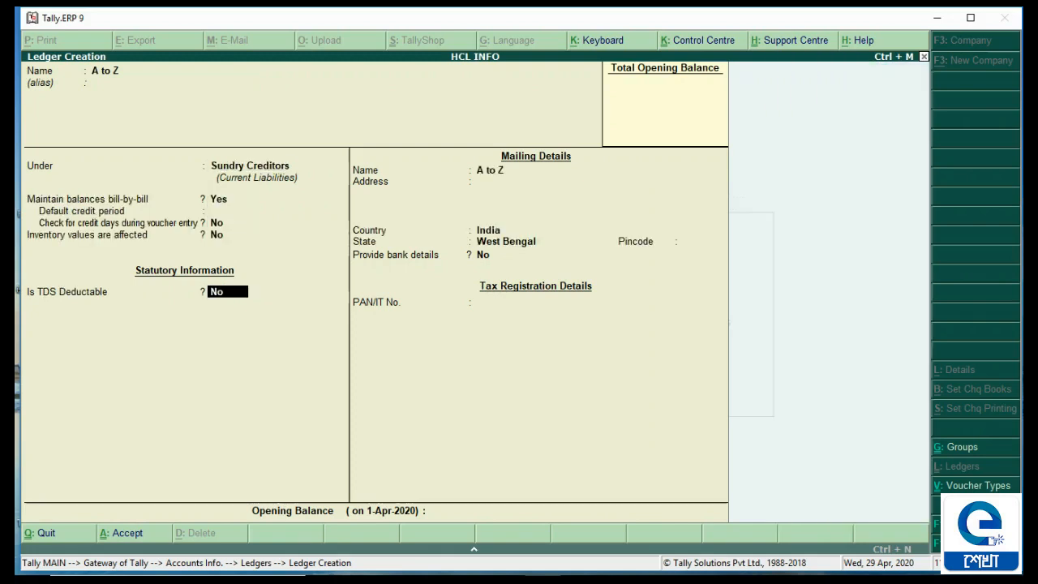
- Make A to Z TDS deductable with deductee type Company - Resident, and deduct TDS in the same voucher
text(y)
key(Return)
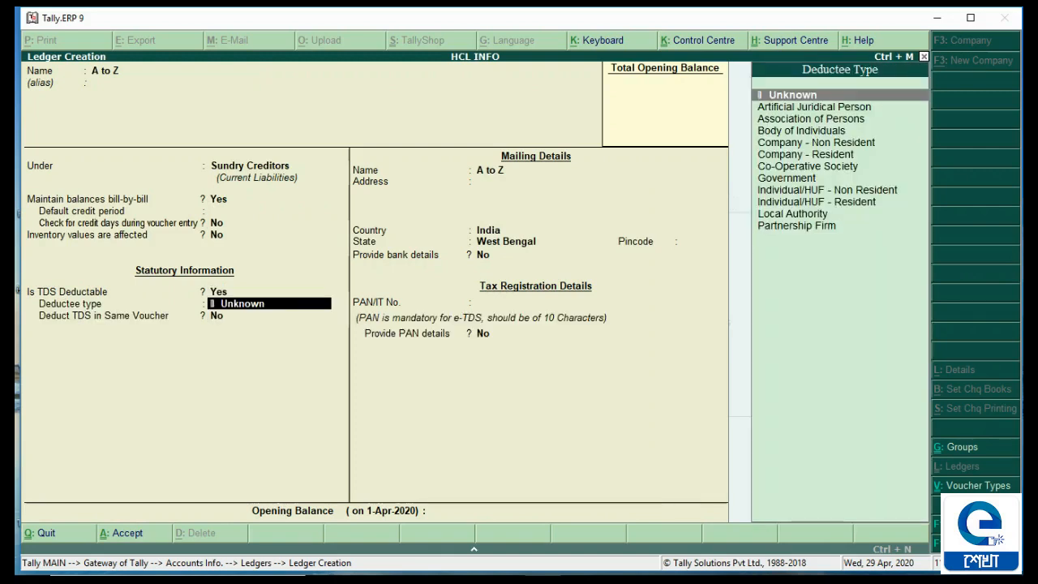
key(Down)
key(Down)
key(Down)
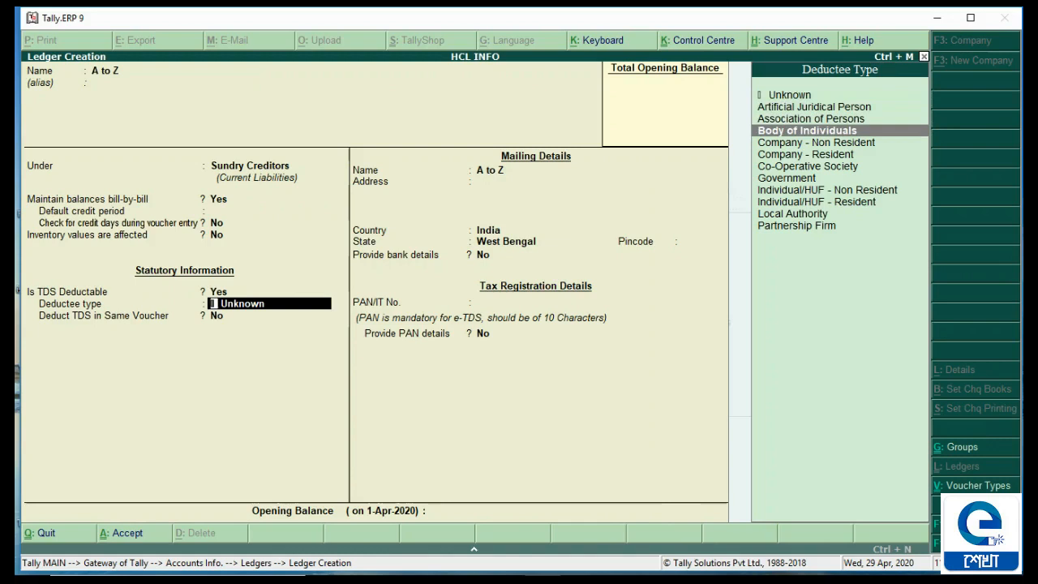
key(Down)
key(Down)
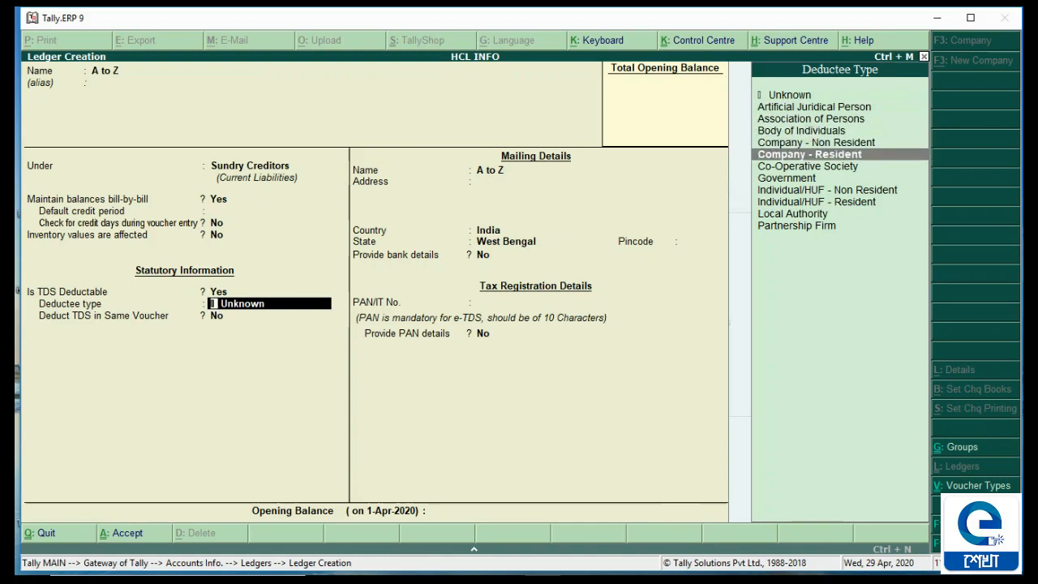
key(Down)
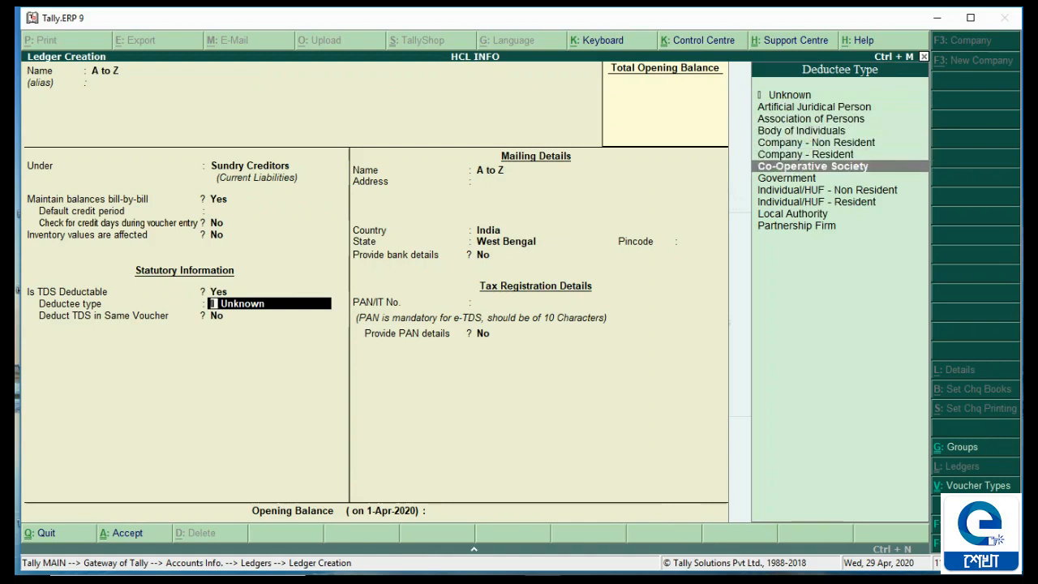
key(Up)
key(Return)
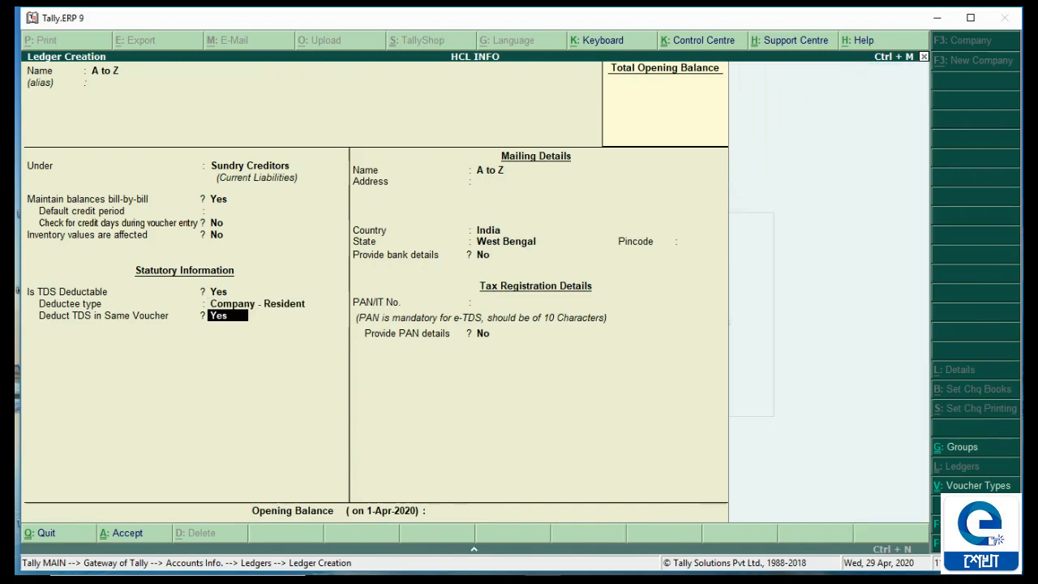
key(Return)
- Keep India and West Bengal in the mailing details, leave the bank and PAN details out, and save the A to Z ledger
key(Return)
key(Return)
key(Return)
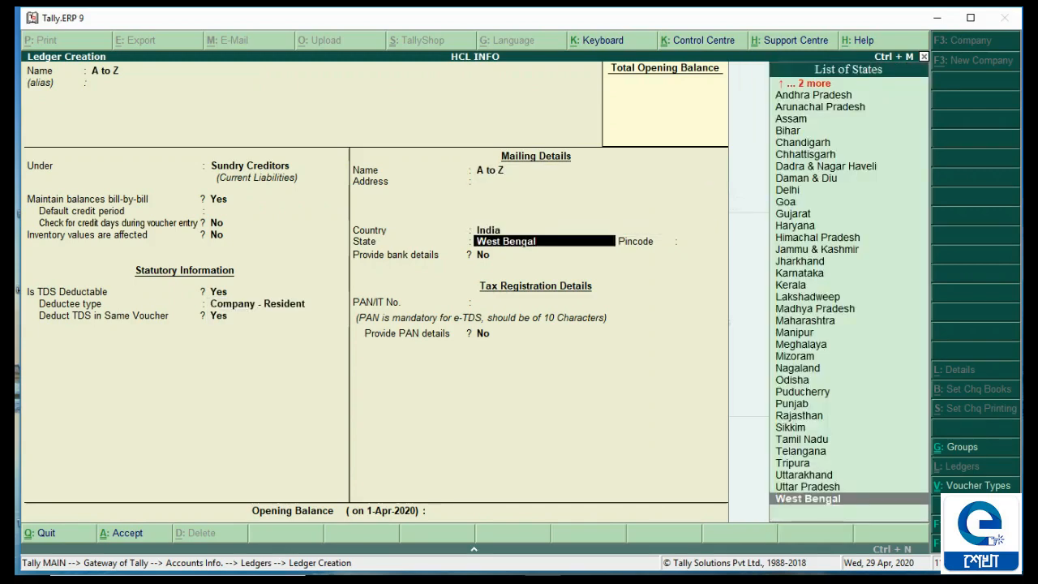
key(Return)
key(Return)
key(Return)
key(Return)
key(Return)
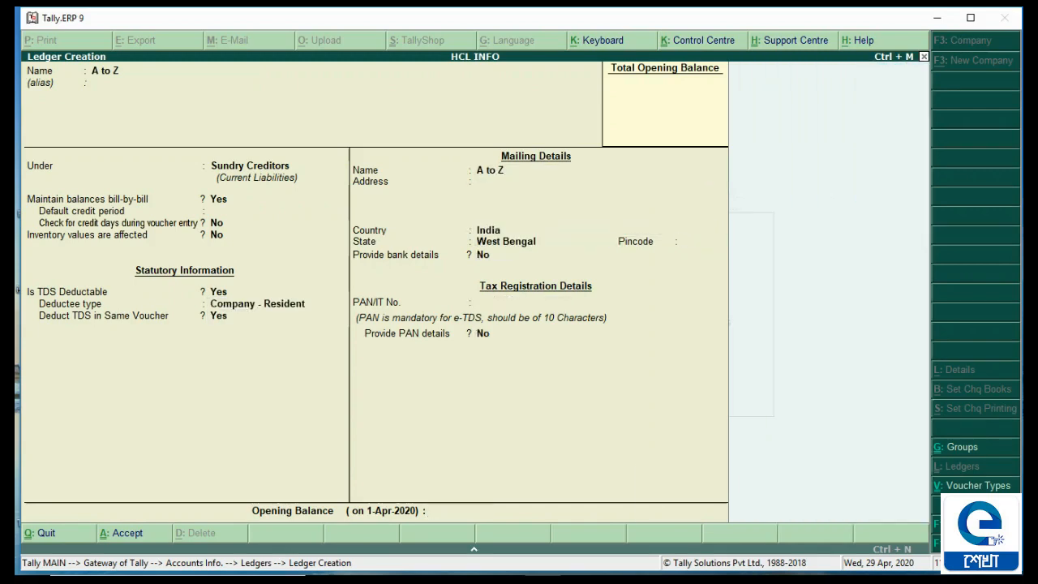
key(Return)
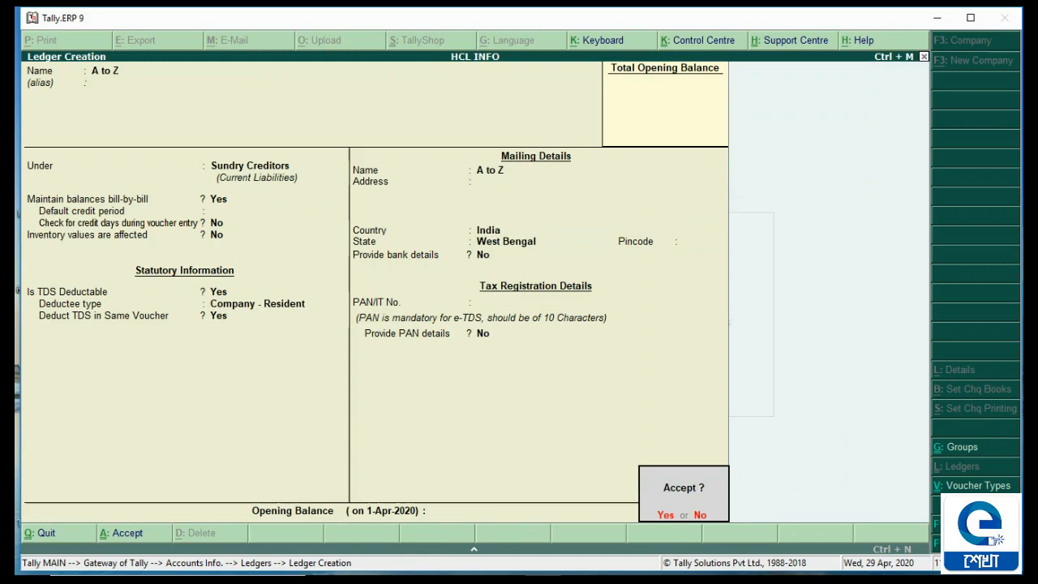
key(Return)
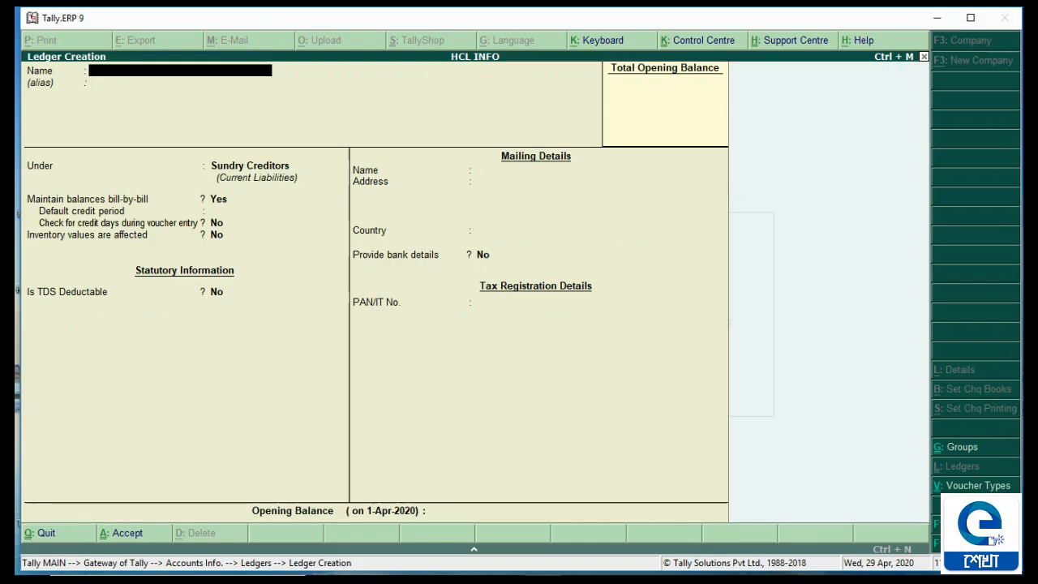
- Leave ledger creation and open a new journal voucher, leaving its reference number and date blank
key(Escape)
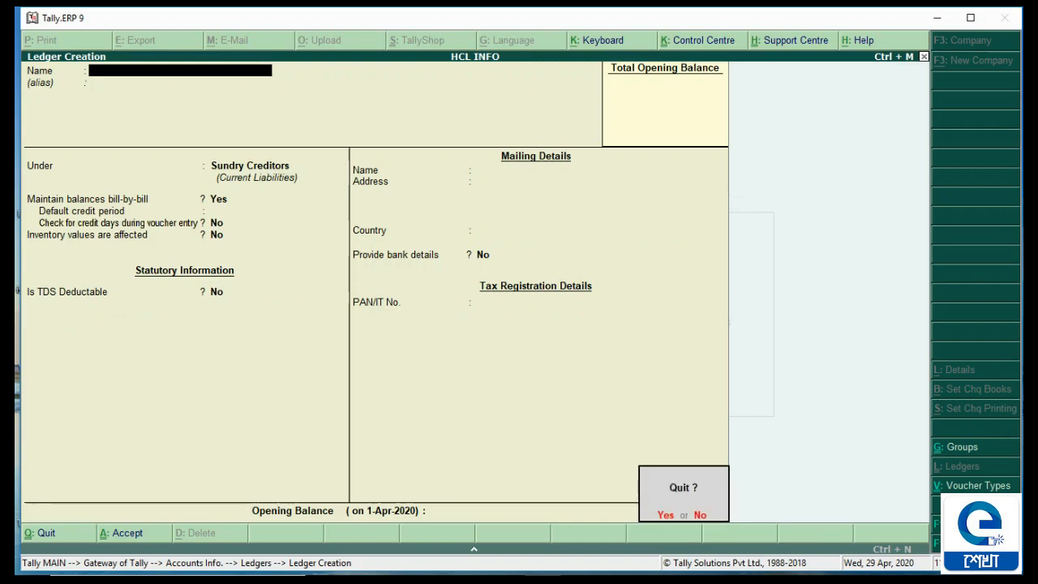
key(Return)
key(Escape)
key(Escape)
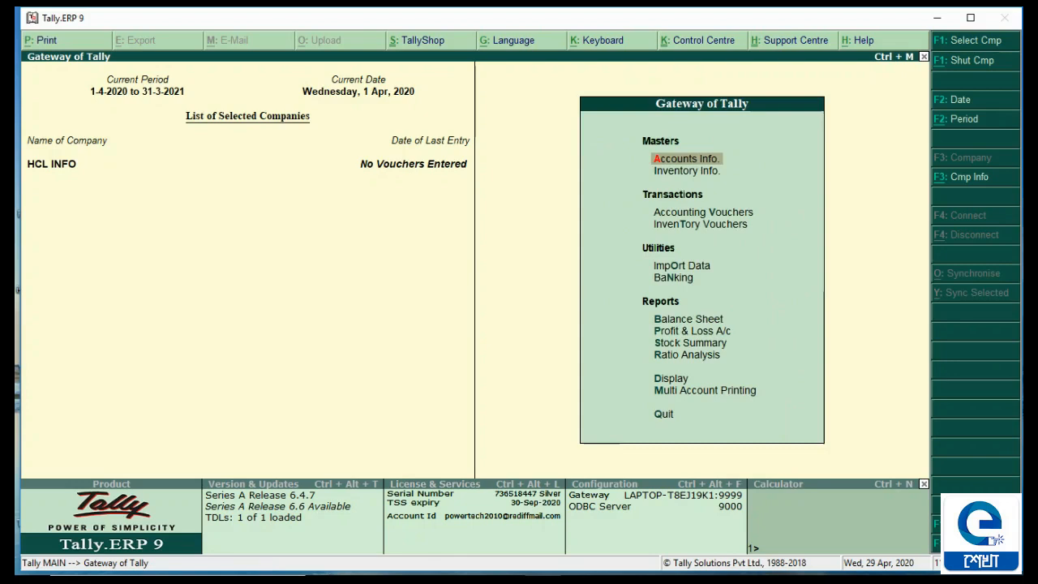
key(Down)
key(Down)
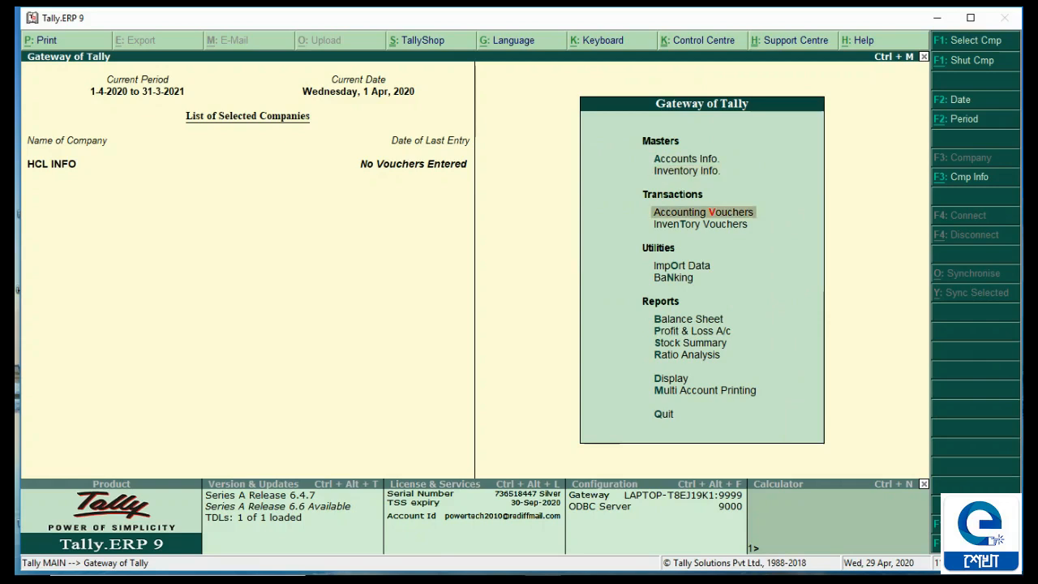
key(Return)
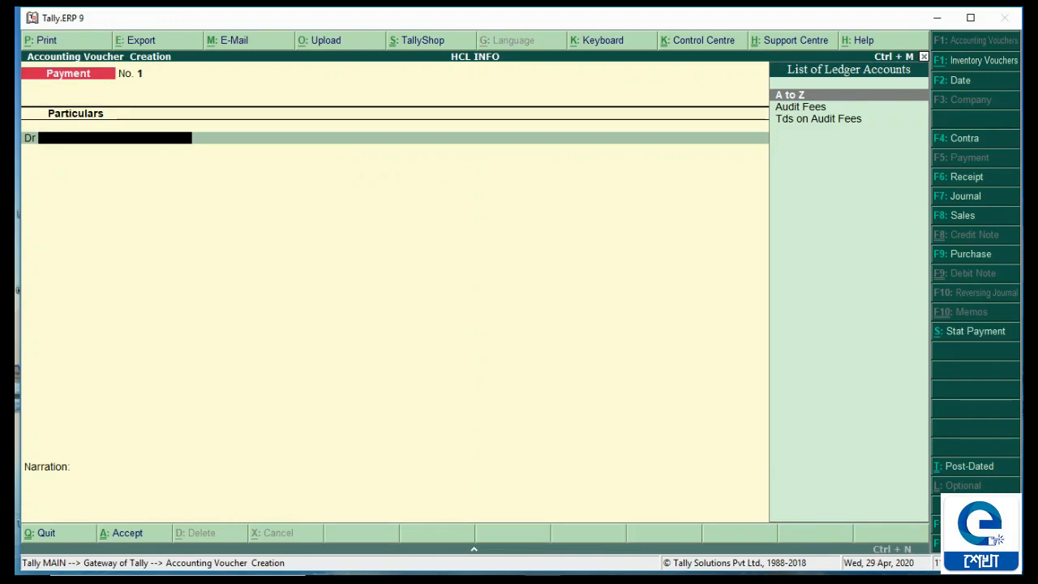
key(F7)
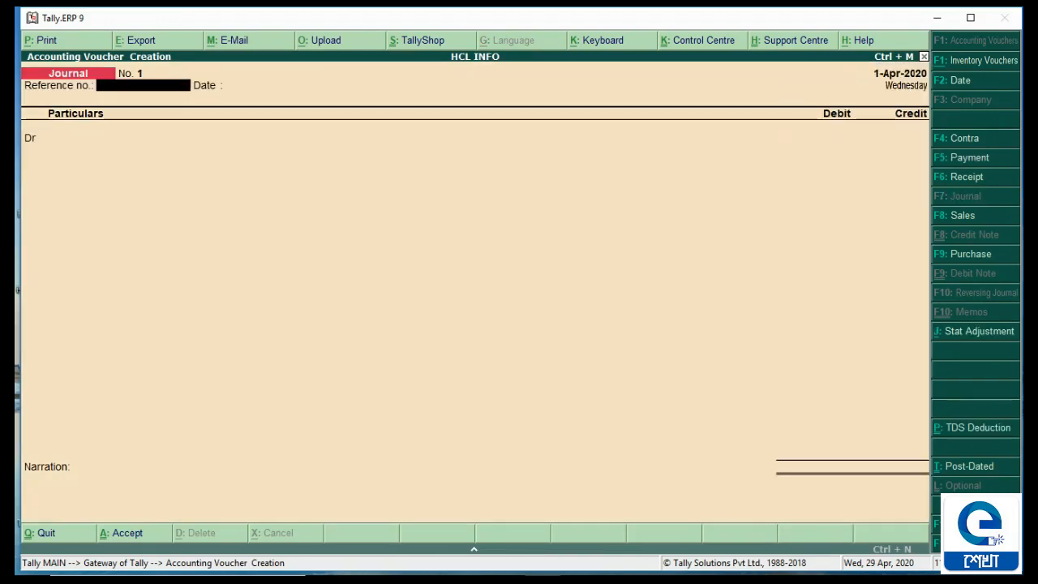
key(Return)
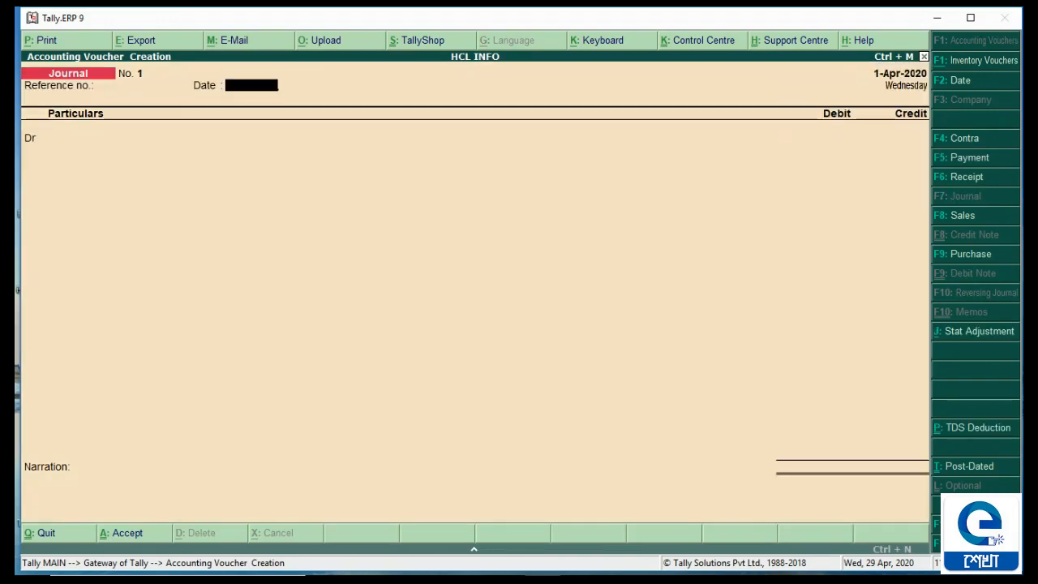
key(Return)
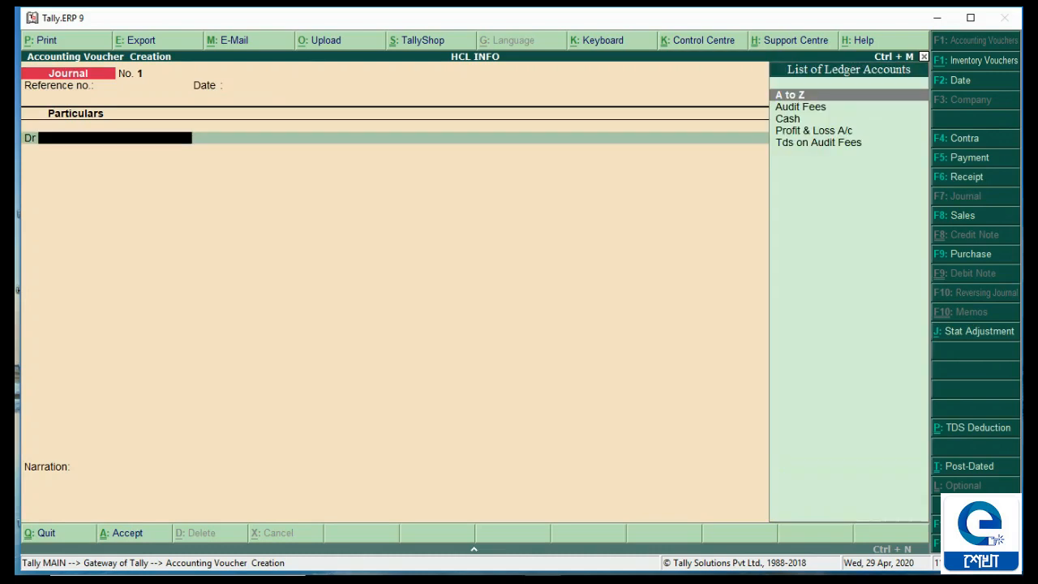
- Debit the Audit Fees ledger with 35,000 in the journal voucher
key(Down)
key(Return)
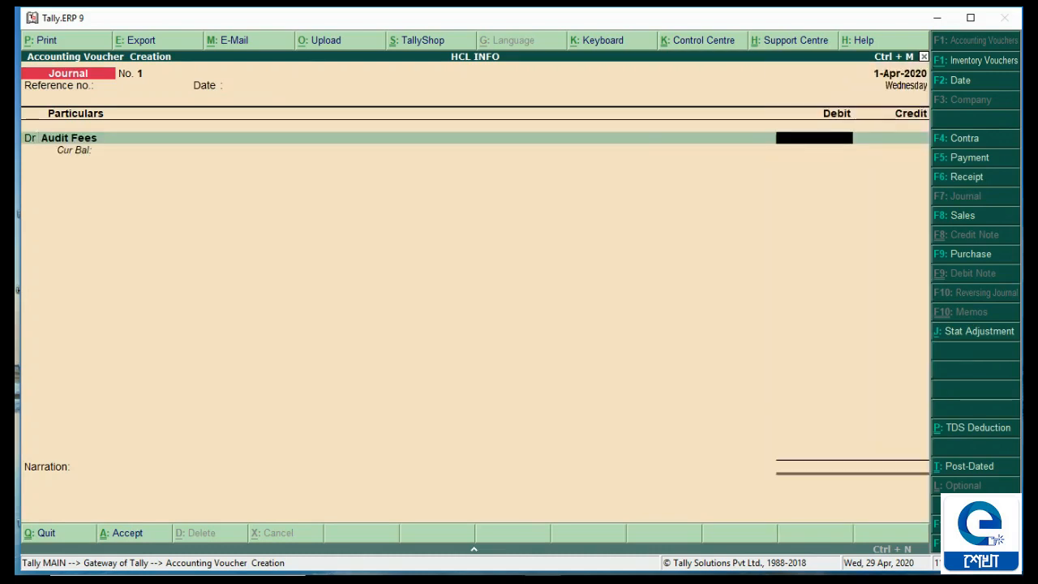
text(35000)
key(Return)
key(Return)
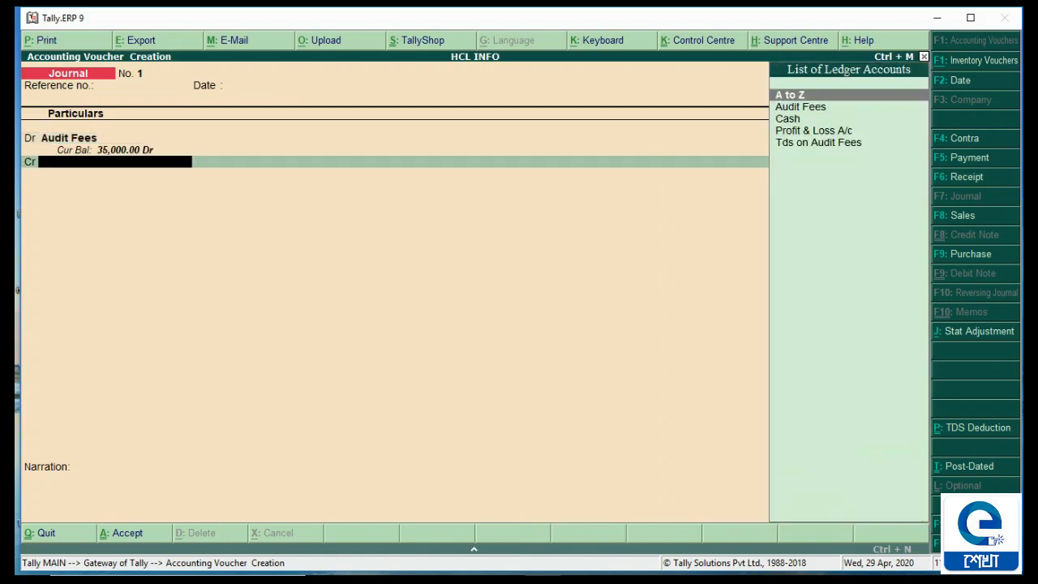
- Credit the A to Z ledger with 28,000 in the journal voucher
text(A)
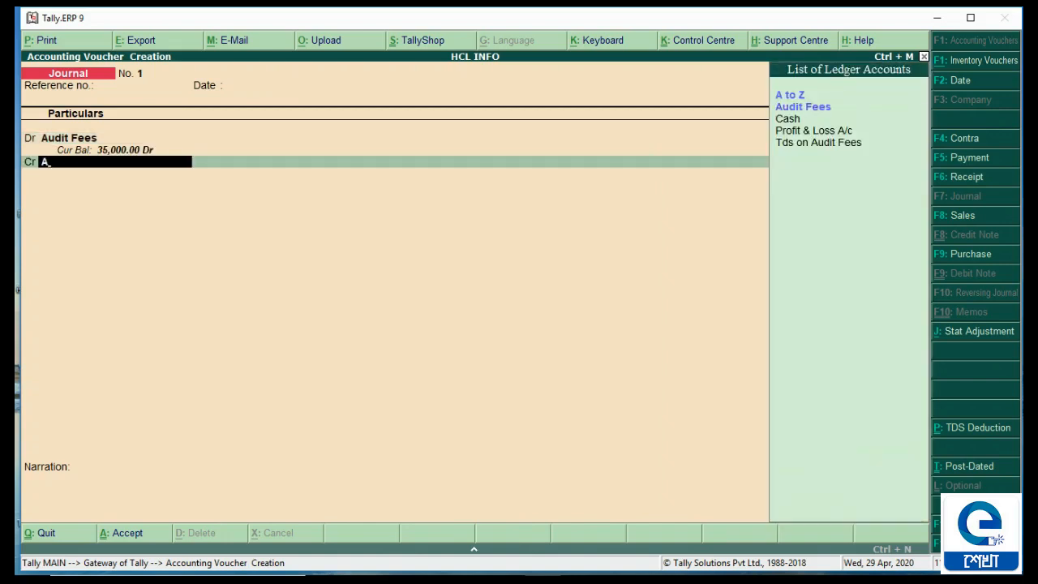
key(Return)
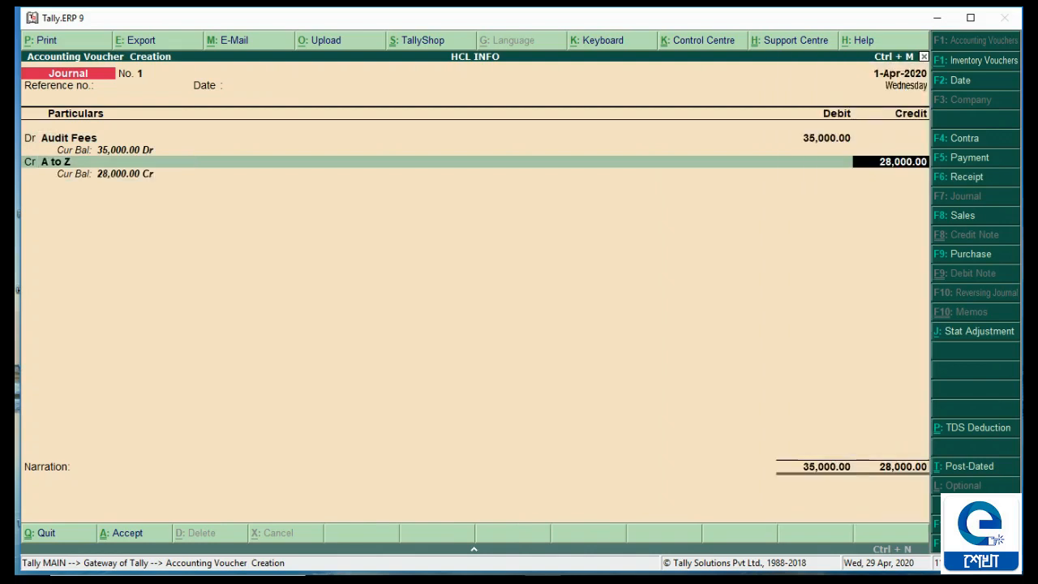
key(Return)
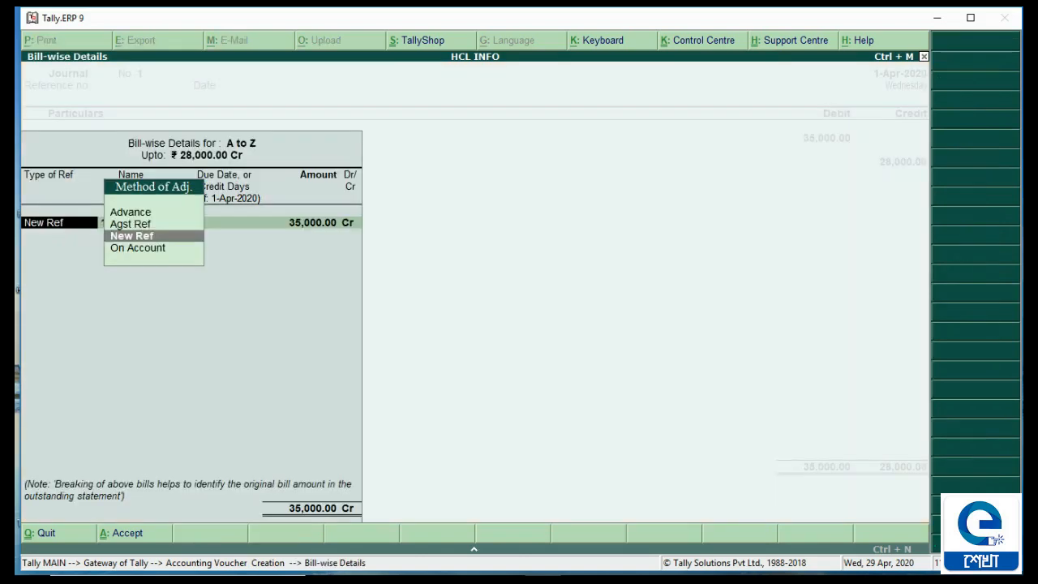
- Allocate the A to Z credit to a new bill reference named Audit/01 for 28,000
key(Return)
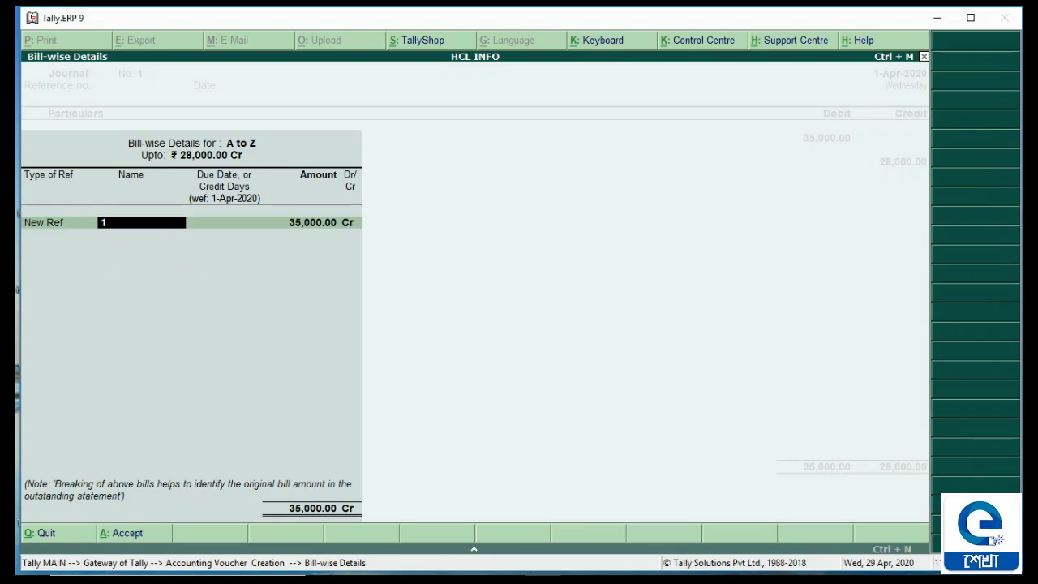
text(Audit/01)
key(Return)
key(Return)
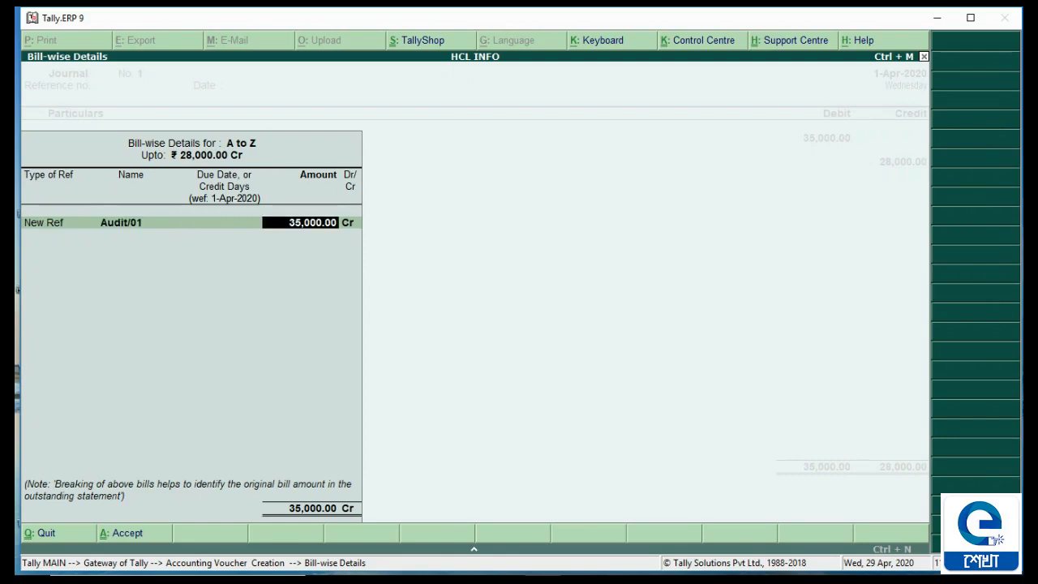
text(28000)
key(Return)
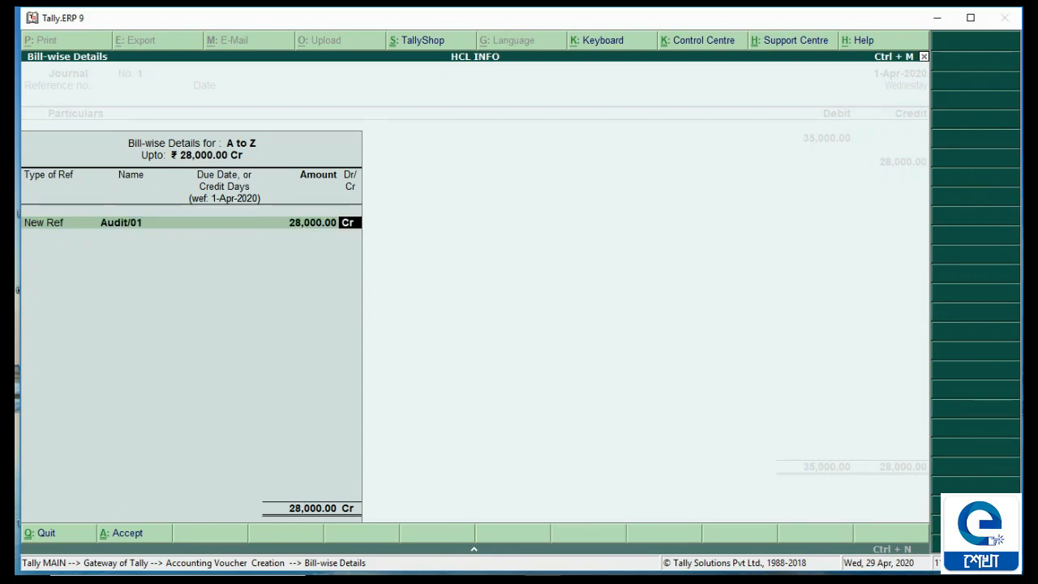
key(Return)
key(Return)
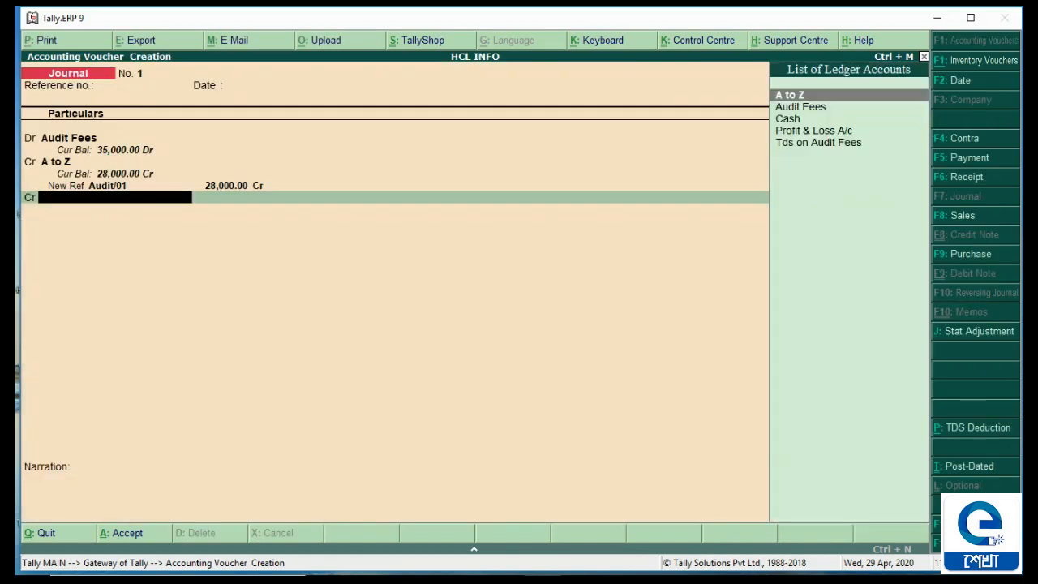
- Credit Tds on Audit Fees with 7,000 and save the journal voucher without a narration
key(Down)
key(Down)
key(Down)
key(Down)
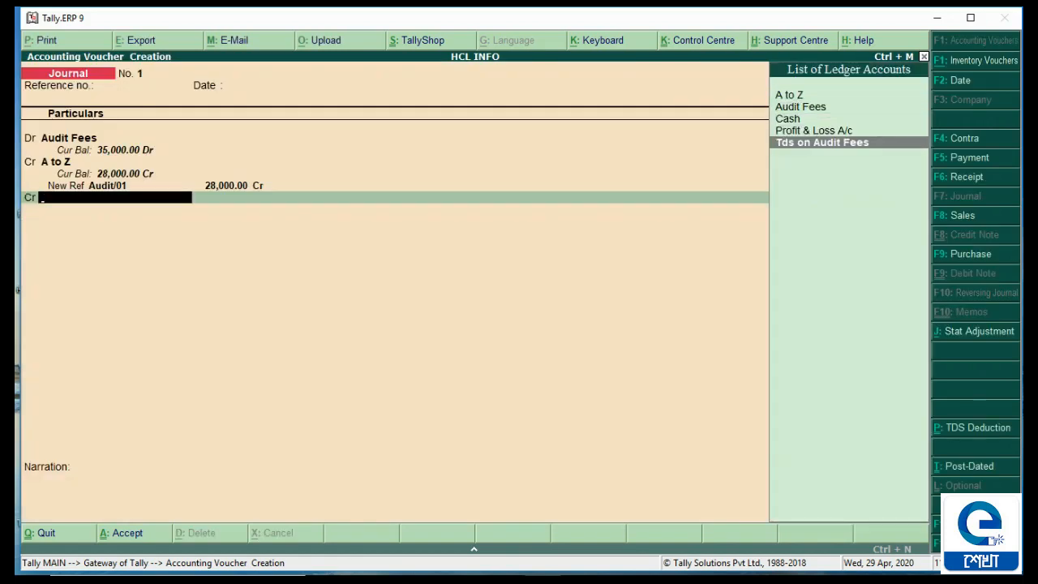
key(Return)
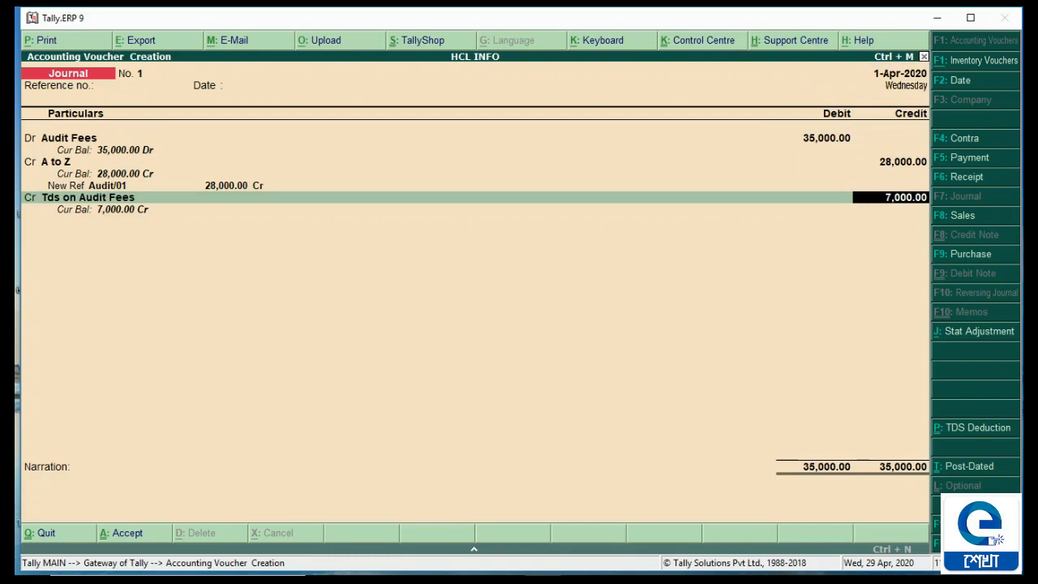
key(Return)
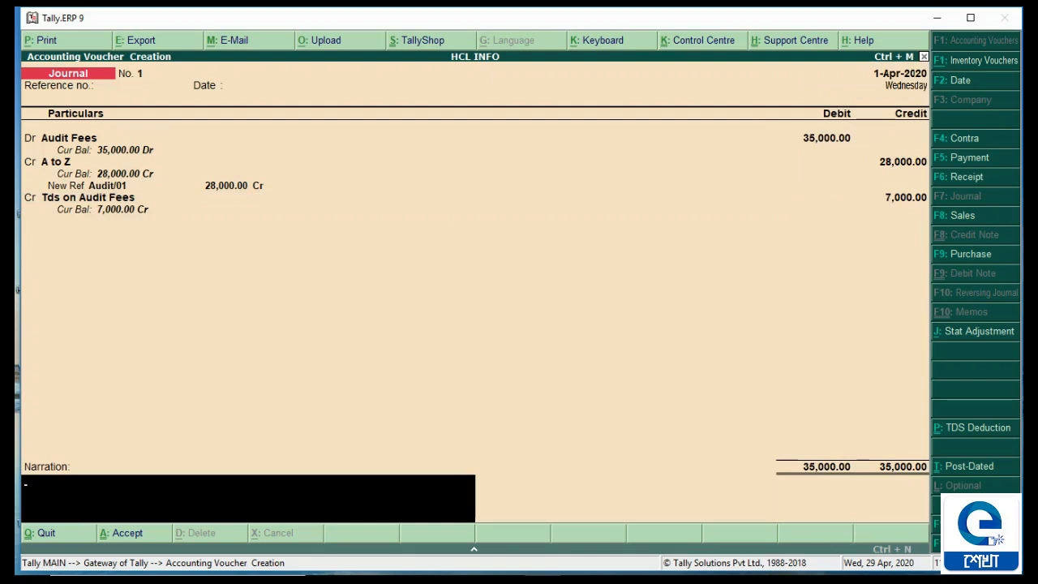
key(Return)
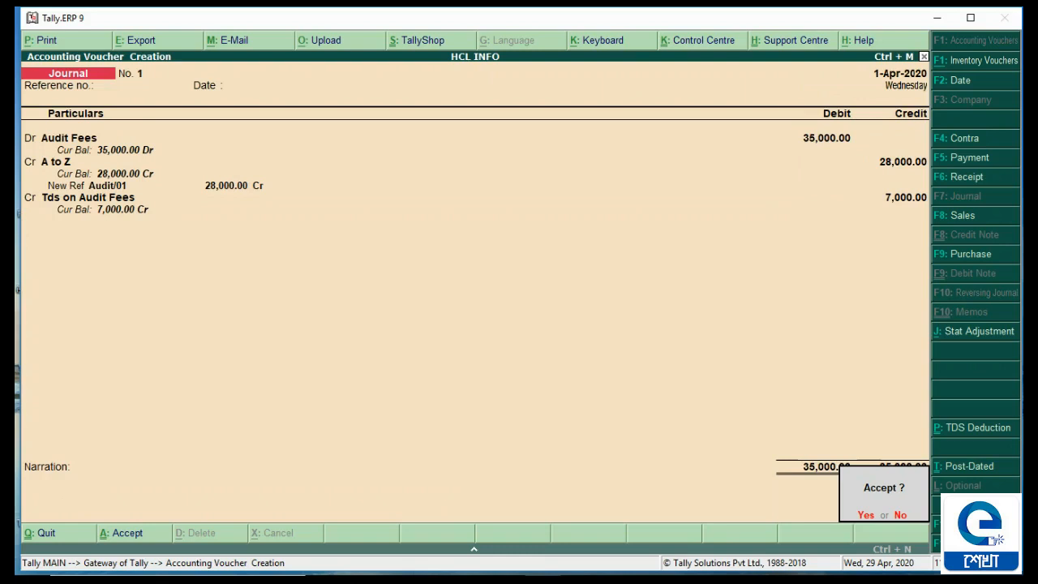
key(y)
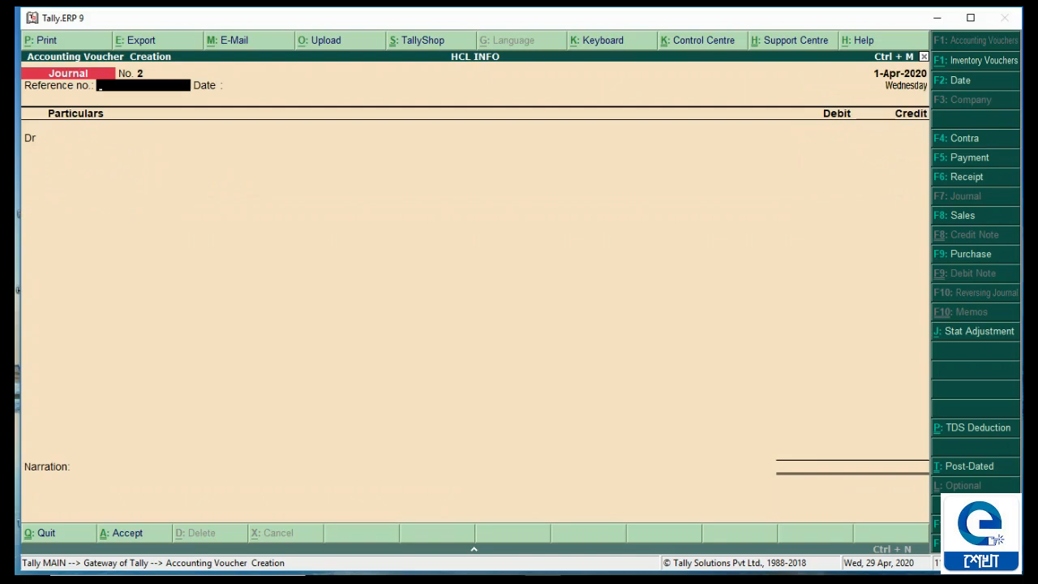
- Start a payment voucher and debit the A to Z ledger with 28,000
key(F5)
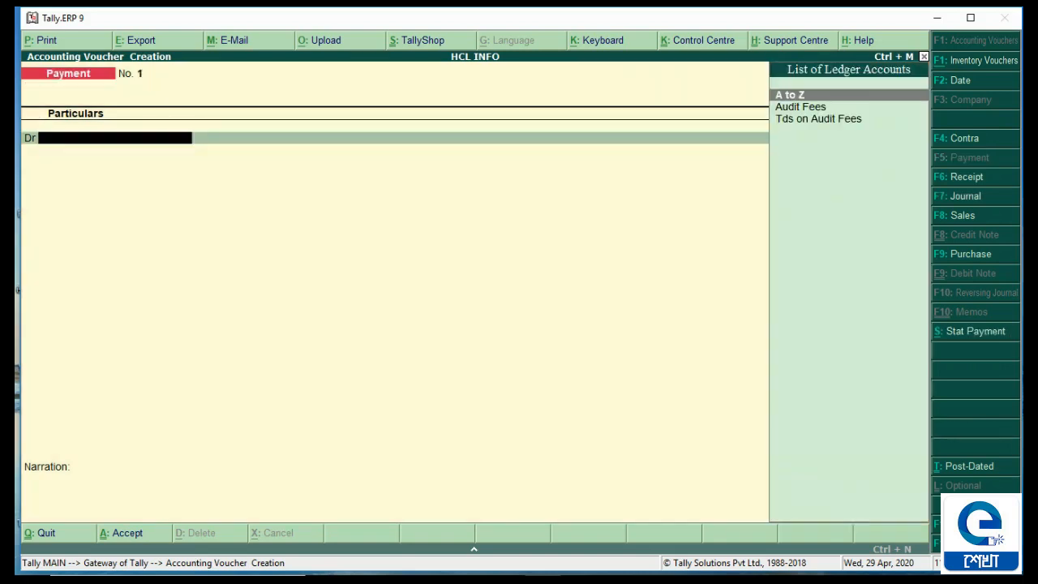
key(Down)
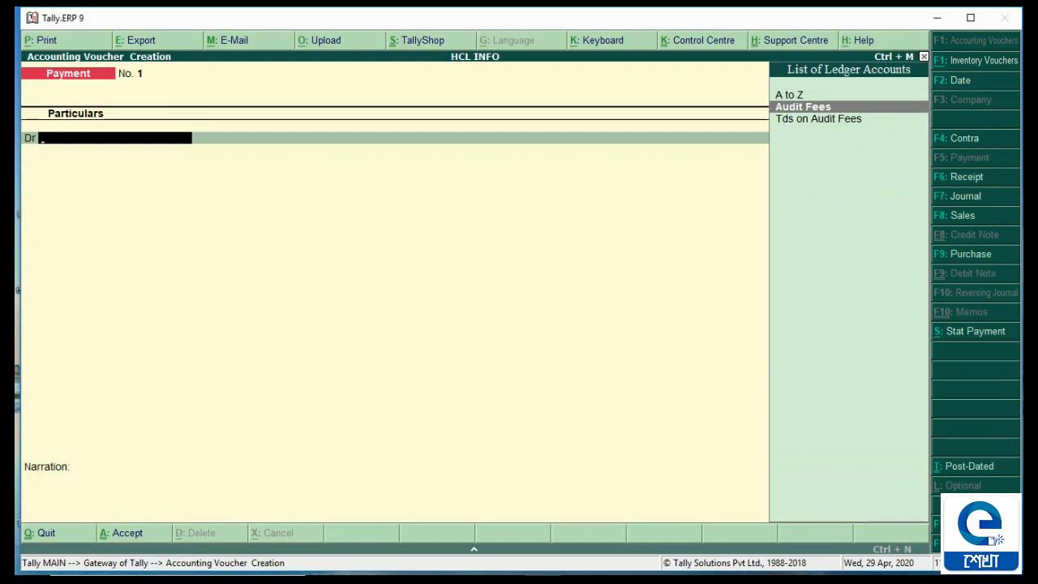
key(Up)
key(Return)
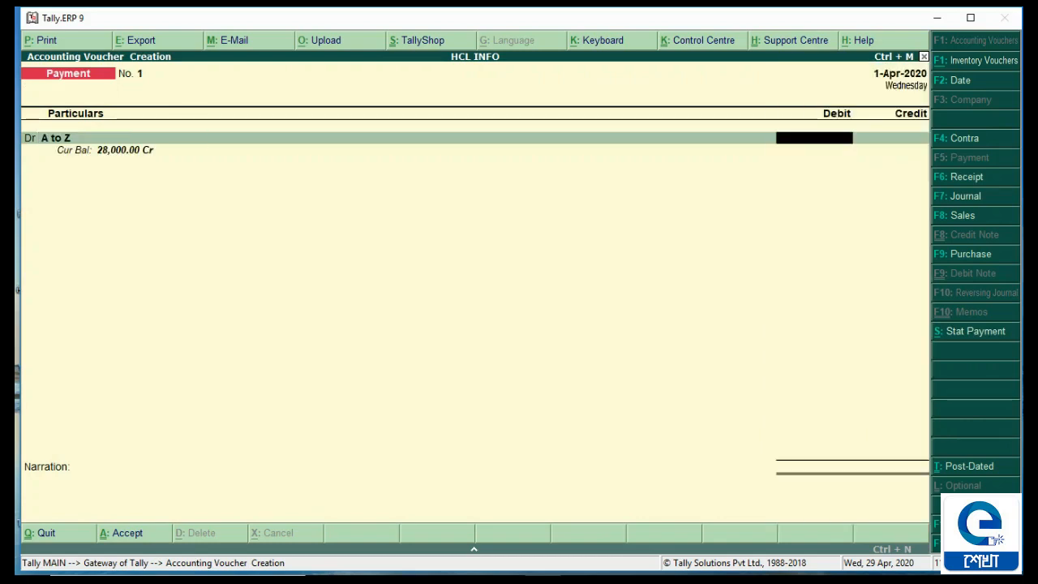
text(28)
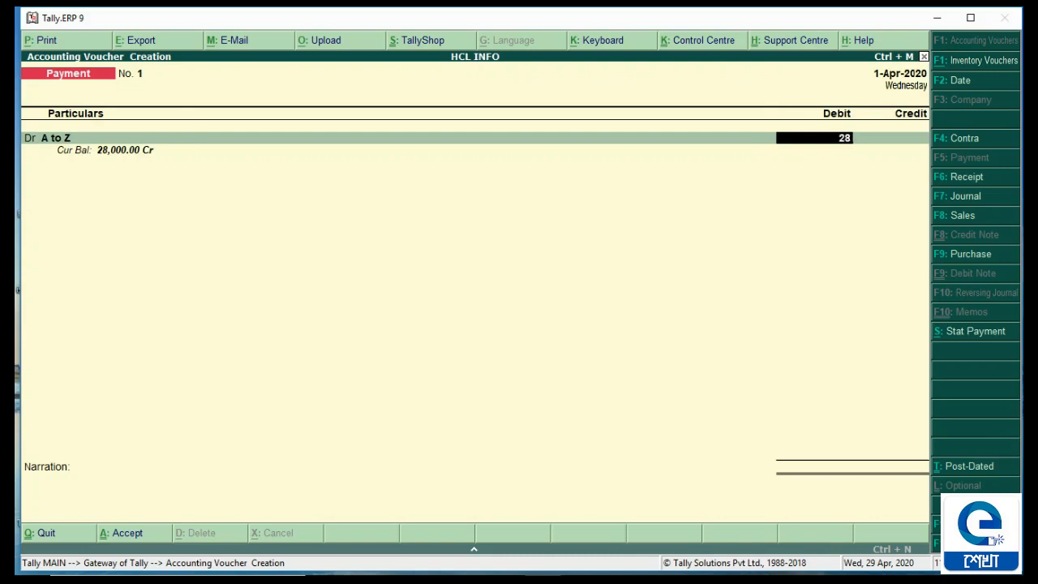
text(000)
key(Return)
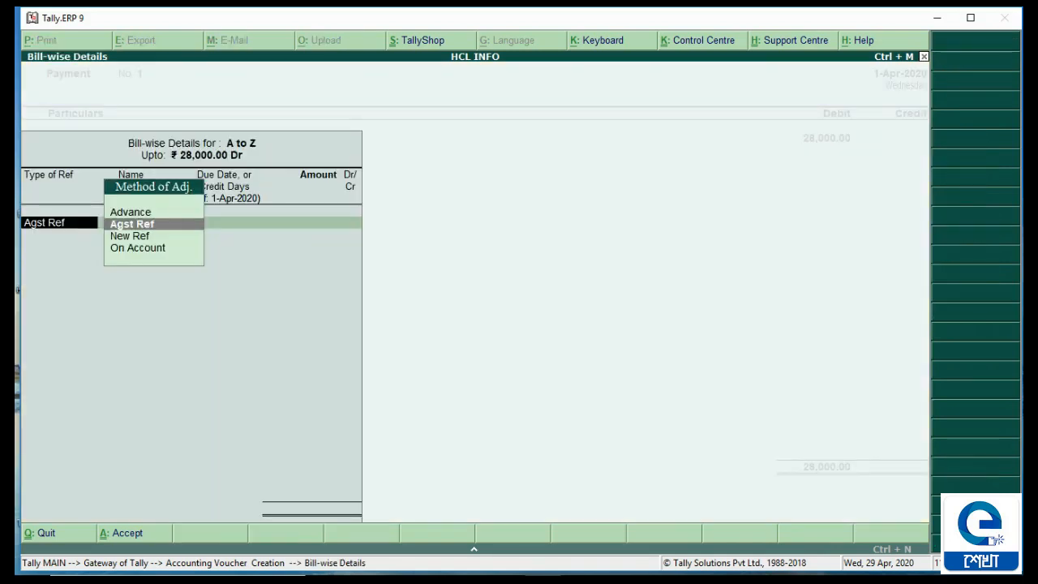
- Settle the A to Z payment against the pending bill Audit/01 for the full 28,000
key(Return)
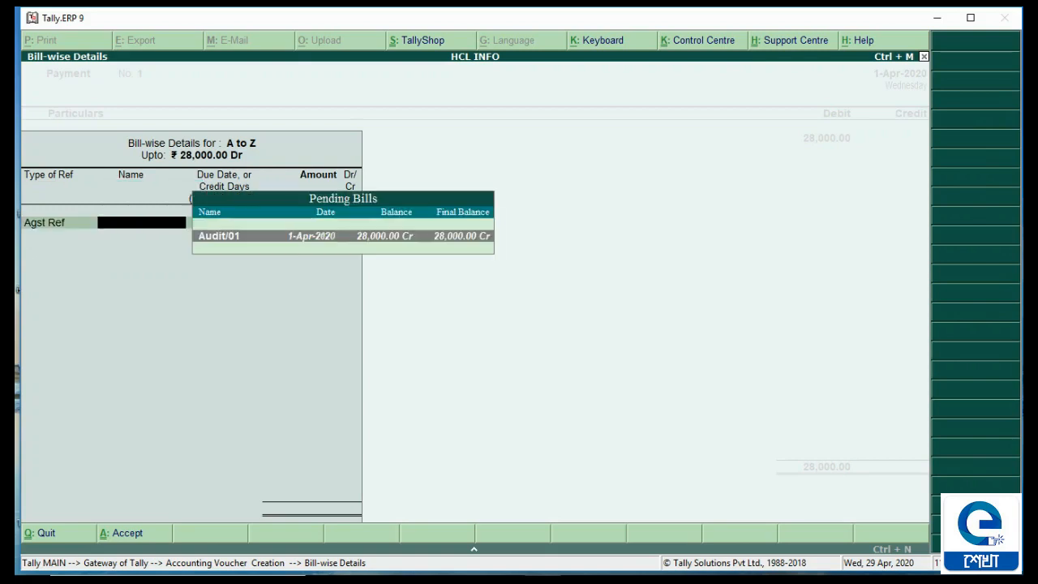
key(Return)
key(Return)
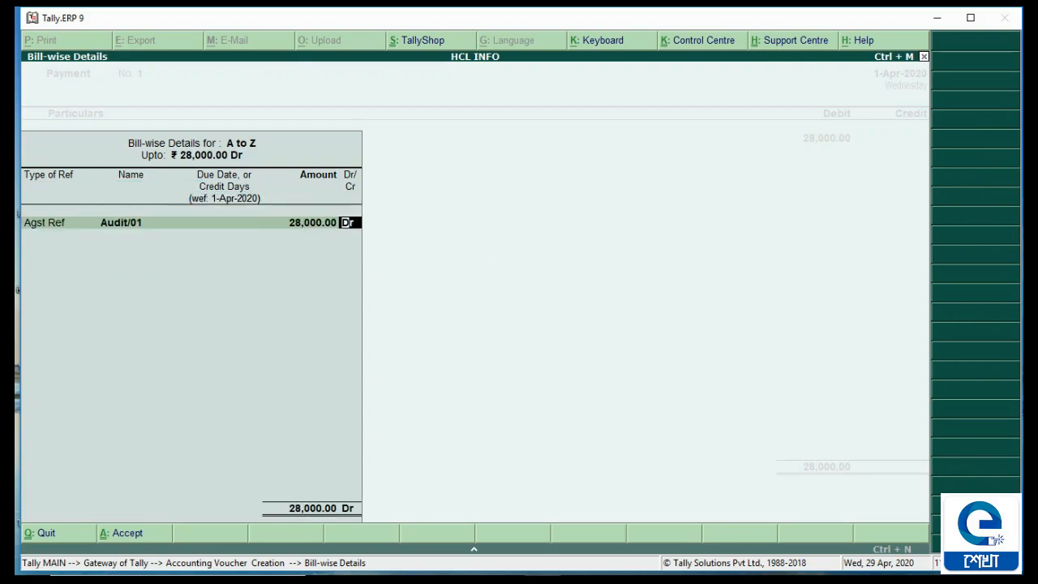
key(Return)
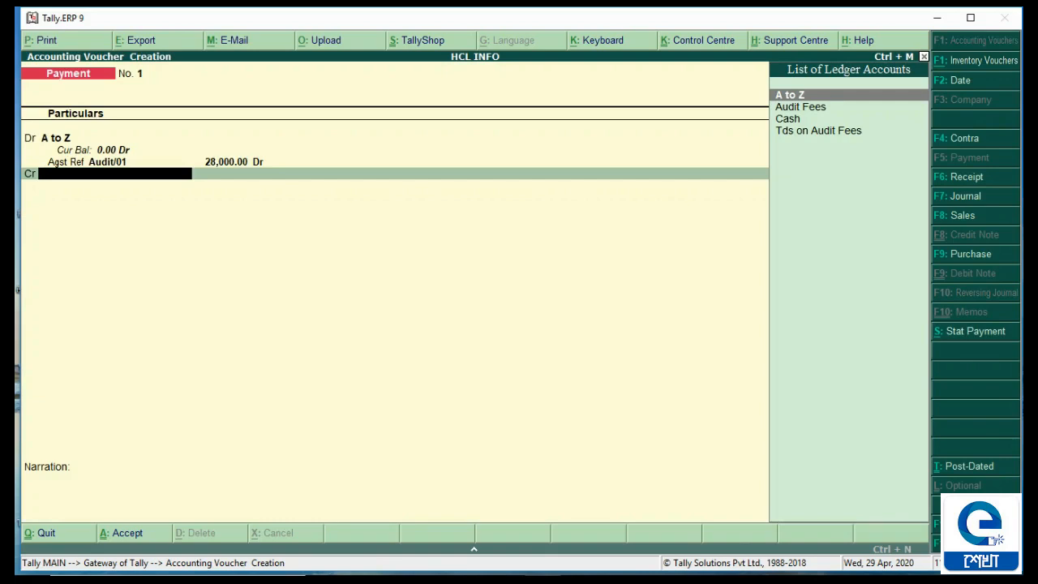
- Credit Cash with 28,000 and save the A to Z payment voucher without a narration
key(Down)
key(Down)
key(Return)
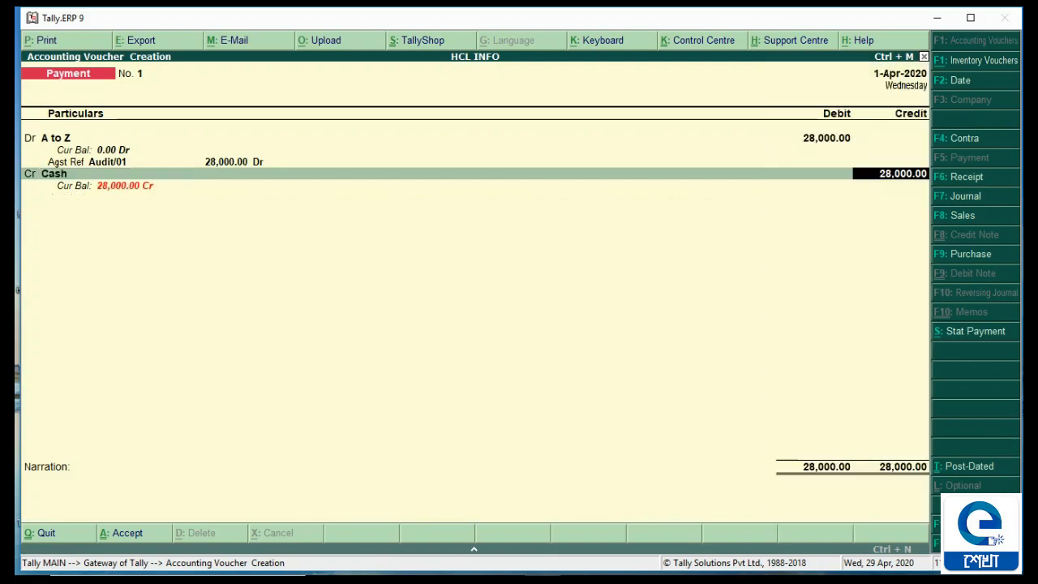
key(Return)
key(Return)
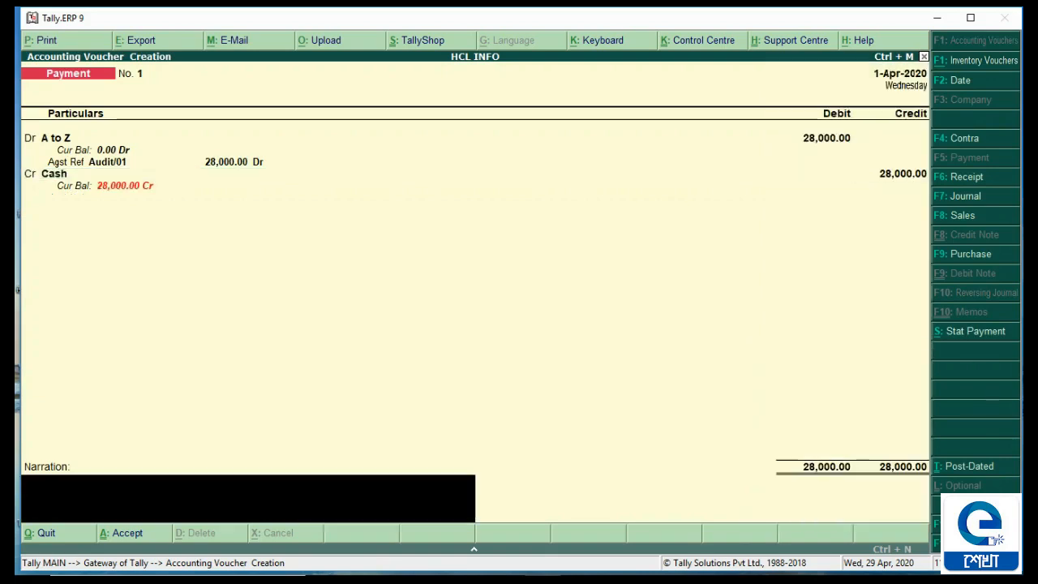
key(Return)
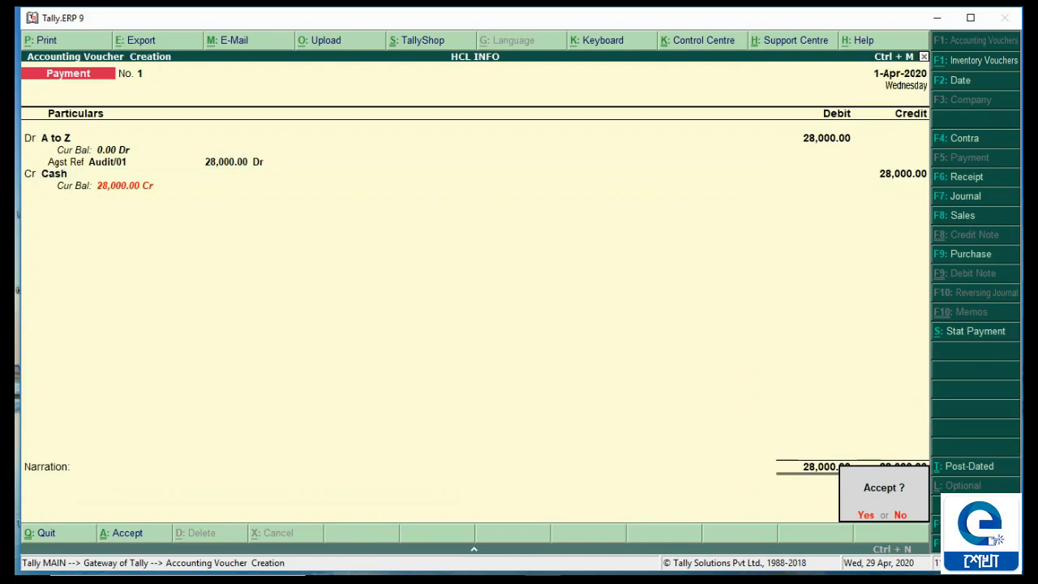
key(Return)
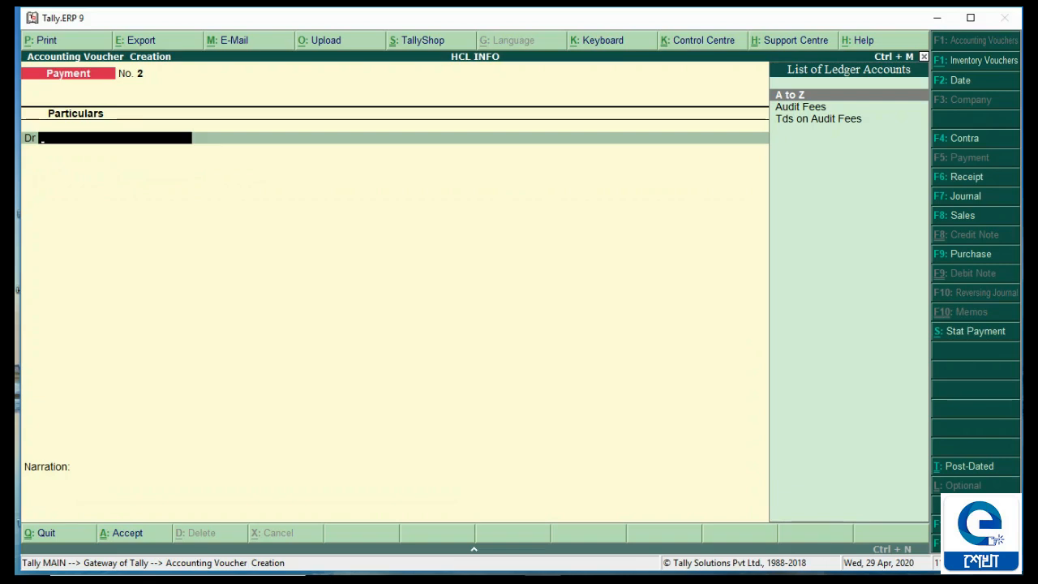
- In a second payment voucher, debit Tds on Audit Fees with 7,000 against the pending tax reference Jrnl / 1 / 1
key(Down)
key(Down)
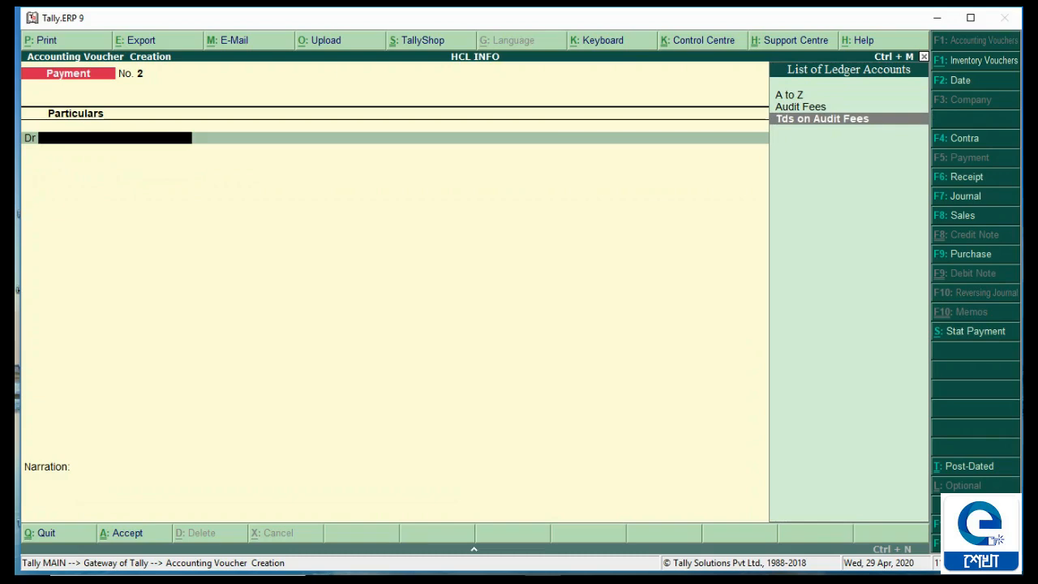
key(Return)
key(Return)
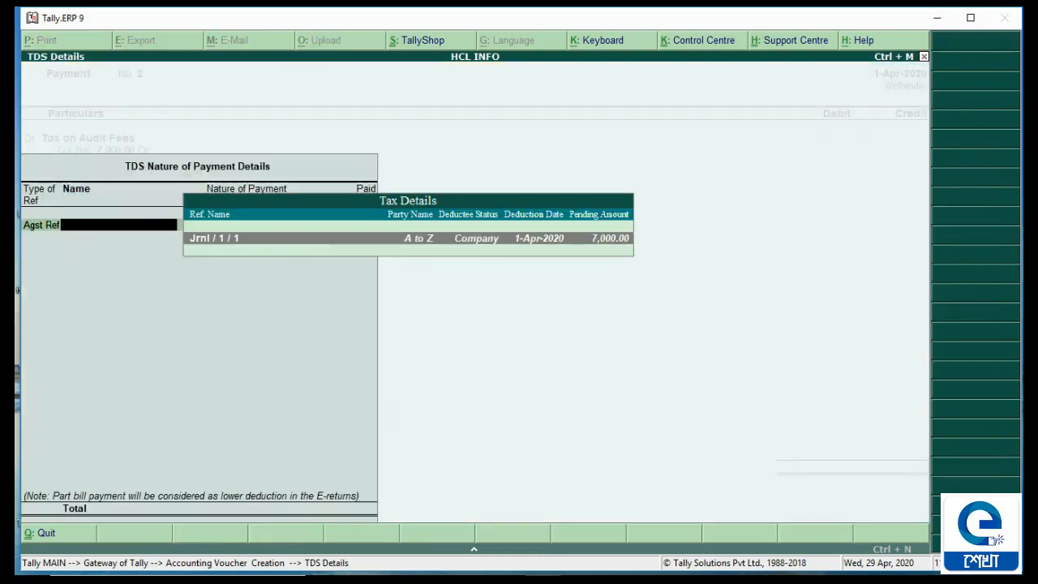
key(Return)
key(Return)
key(Return)
key(Return)
key(Return)
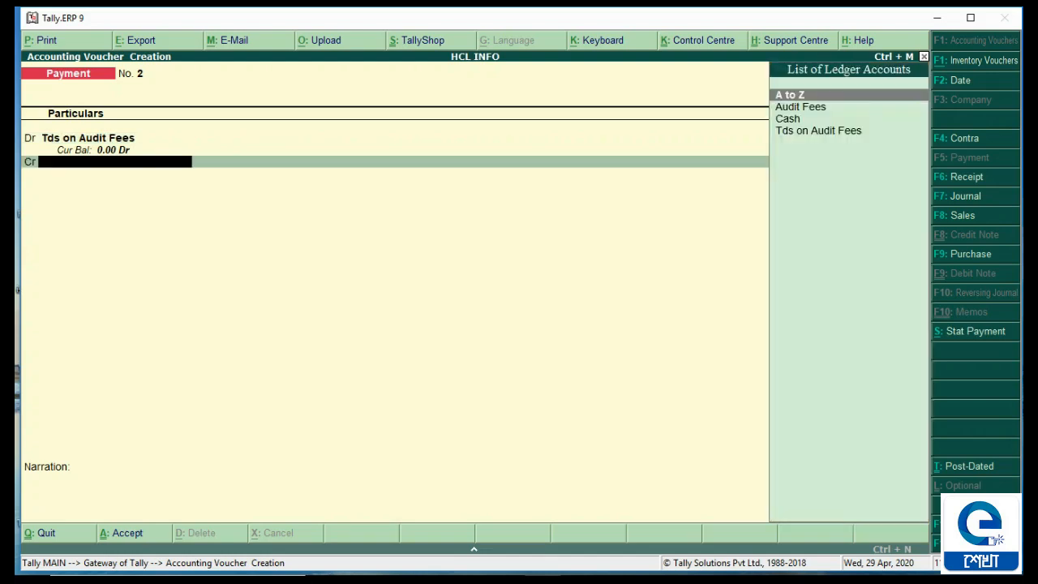
- Credit Cash with 7,000 and save the TDS payment voucher without a narration
key(Down)
key(Down)
key(Return)
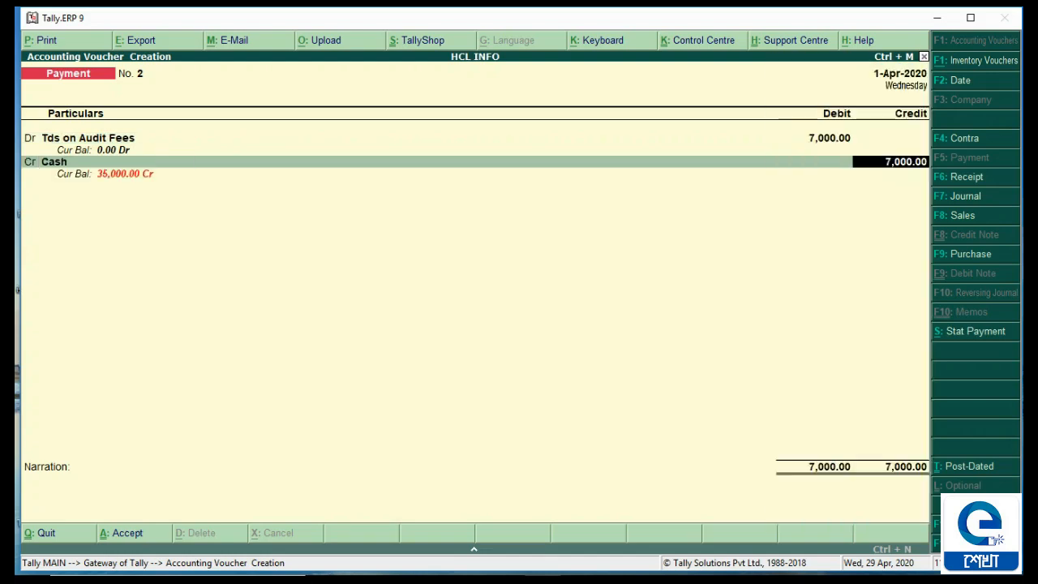
key(Return)
key(Return)
key(Return)
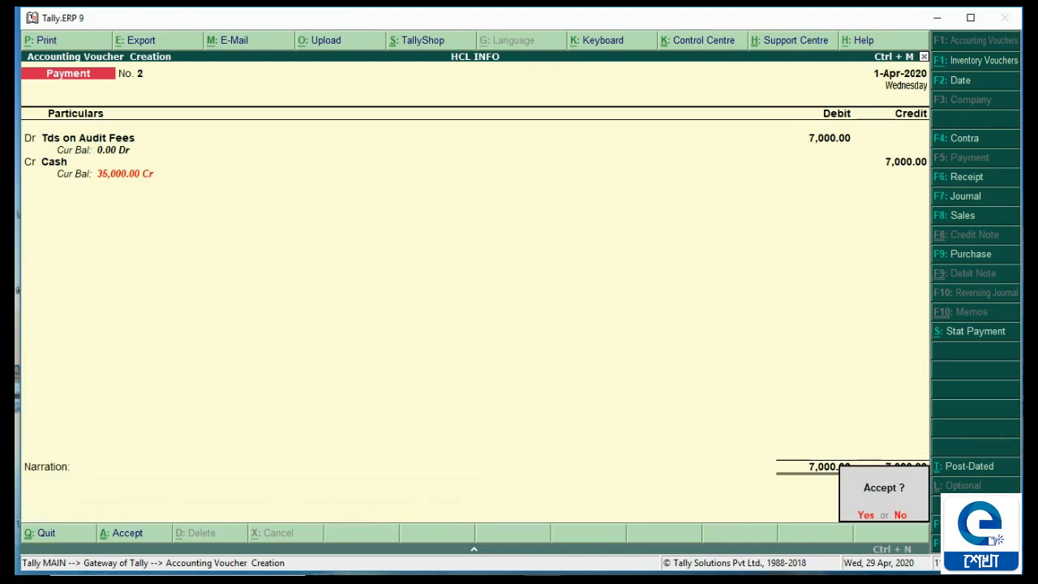
key(y)
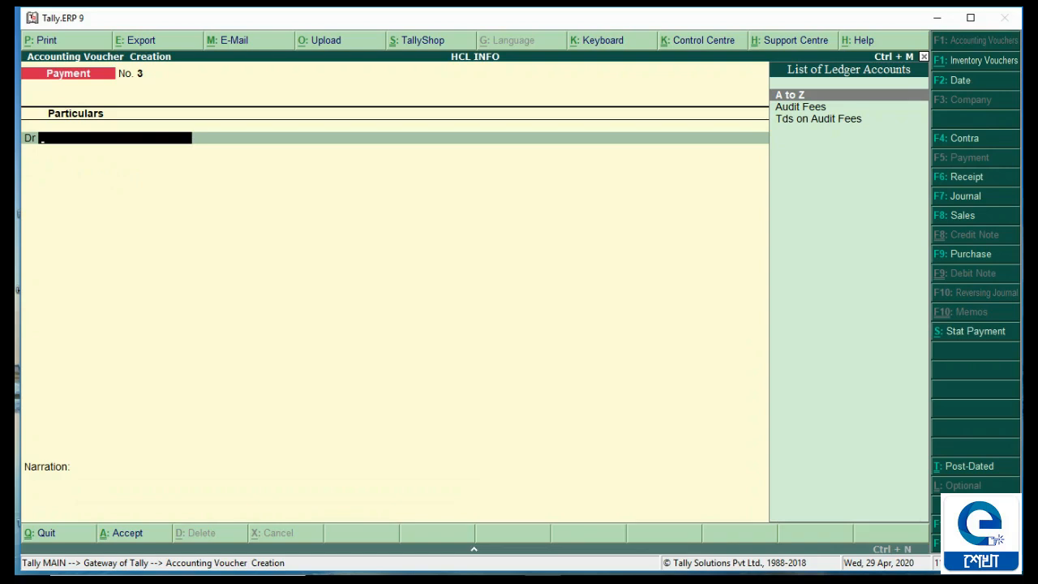
- Leave payment voucher entry and open the Day Book report for HCL INFO
key(Escape)
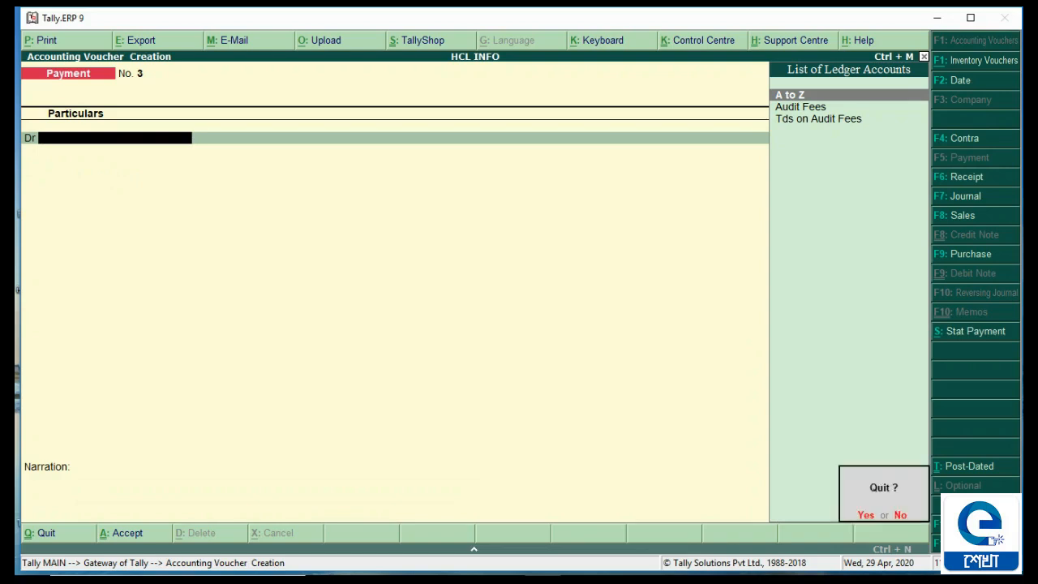
key(Return)
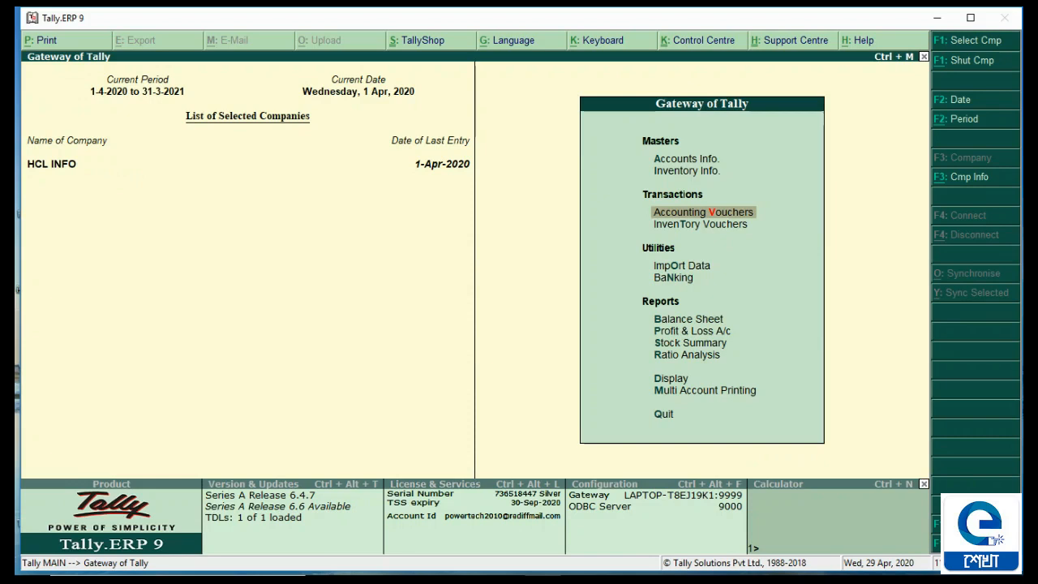
key(Down)
key(Down)
key(Down)
key(Down)
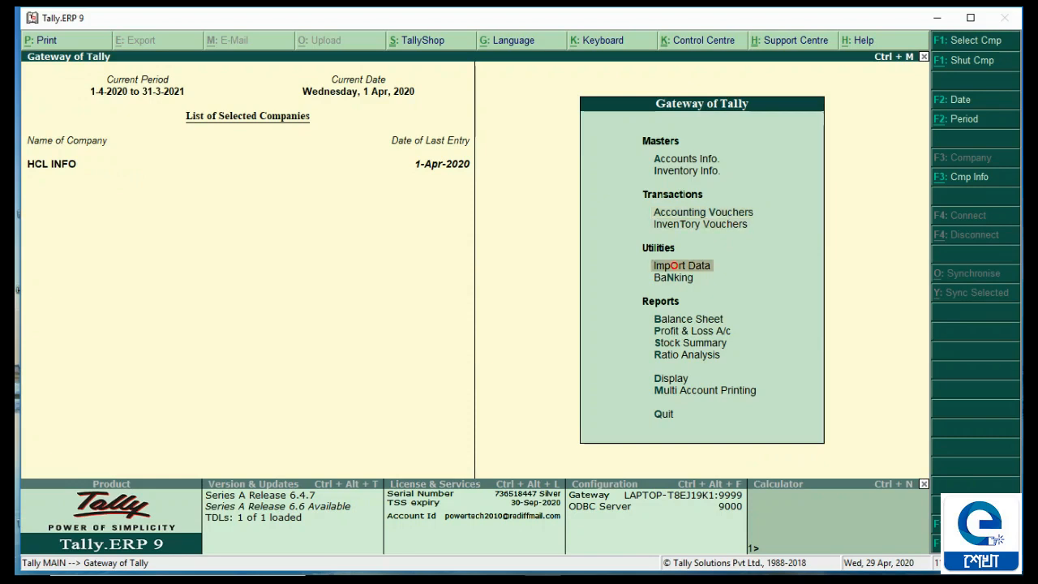
key(Down)
key(Down)
key(Down)
key(Down)
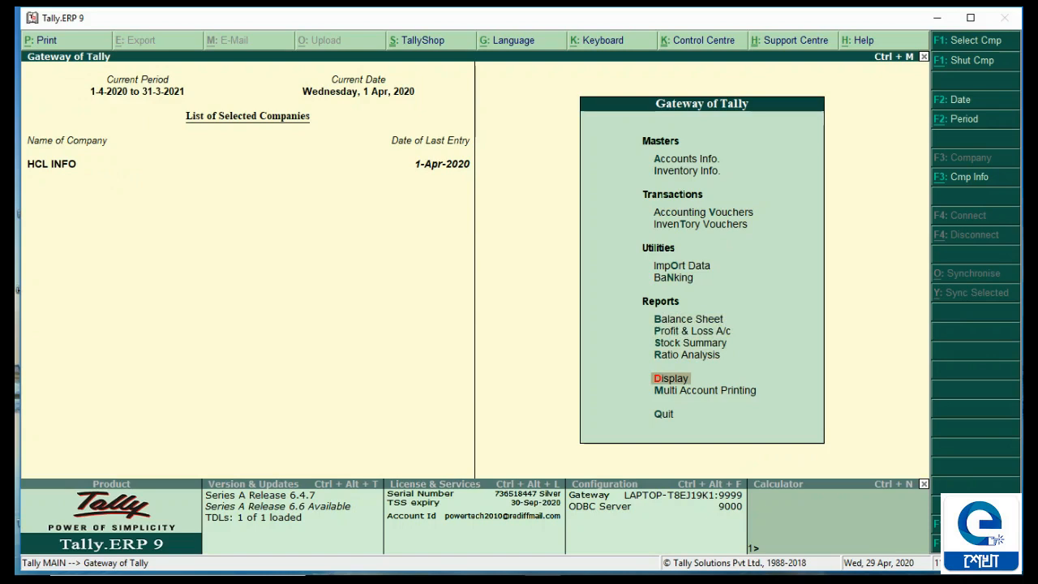
key(Return)
key(Down)
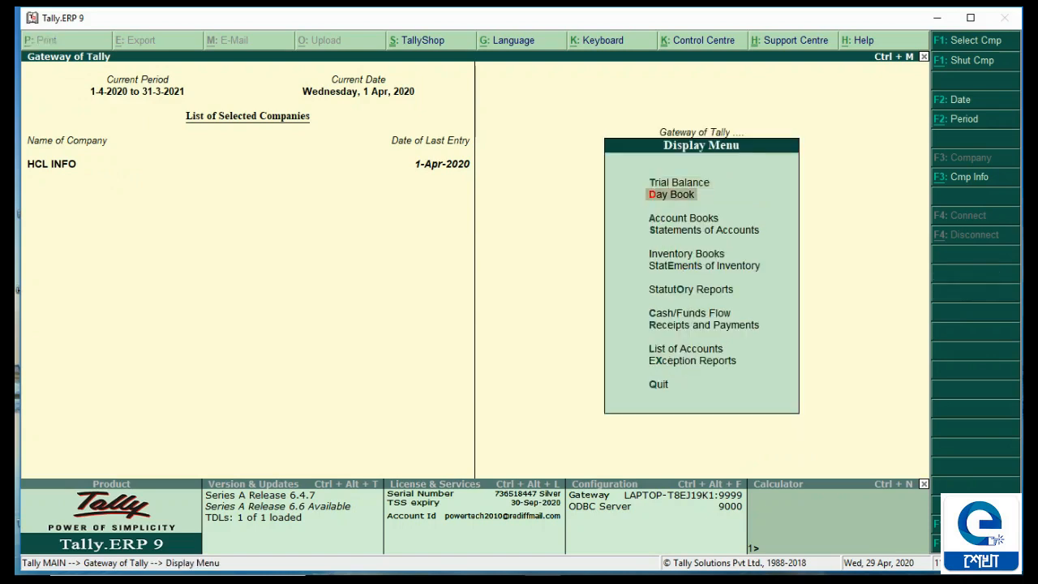
key(Return)
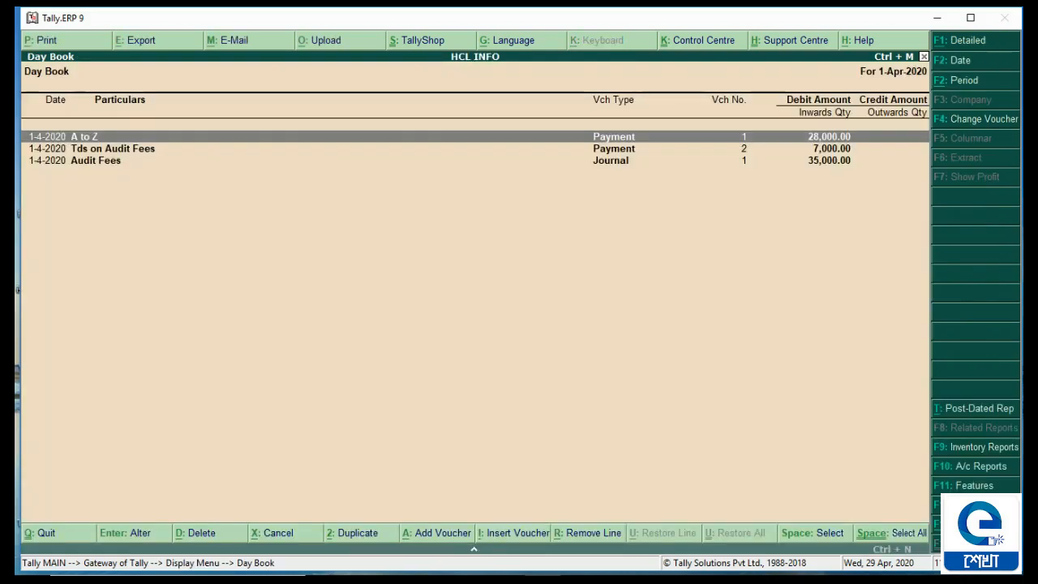
- Review the payment and journal entries in the Day Book and return to the Gateway of Tally
key(Down)
key(Down)
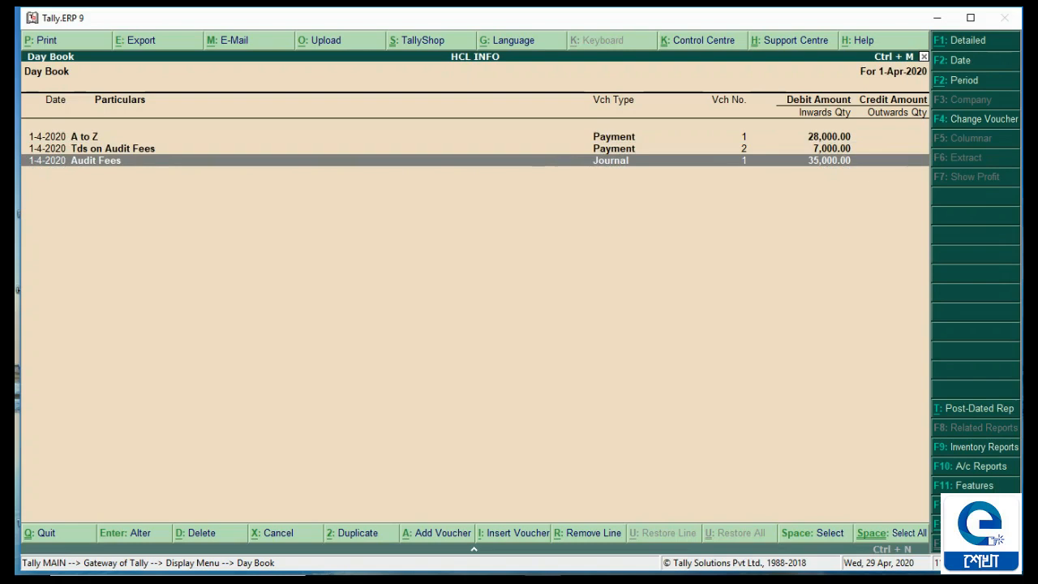
key(Up)
key(Up)
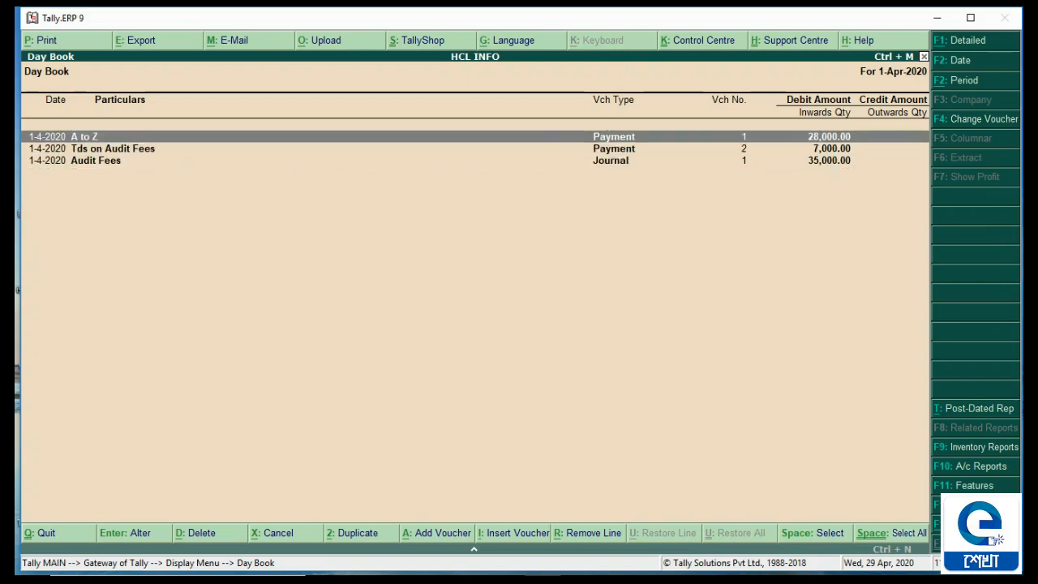
key(Down)
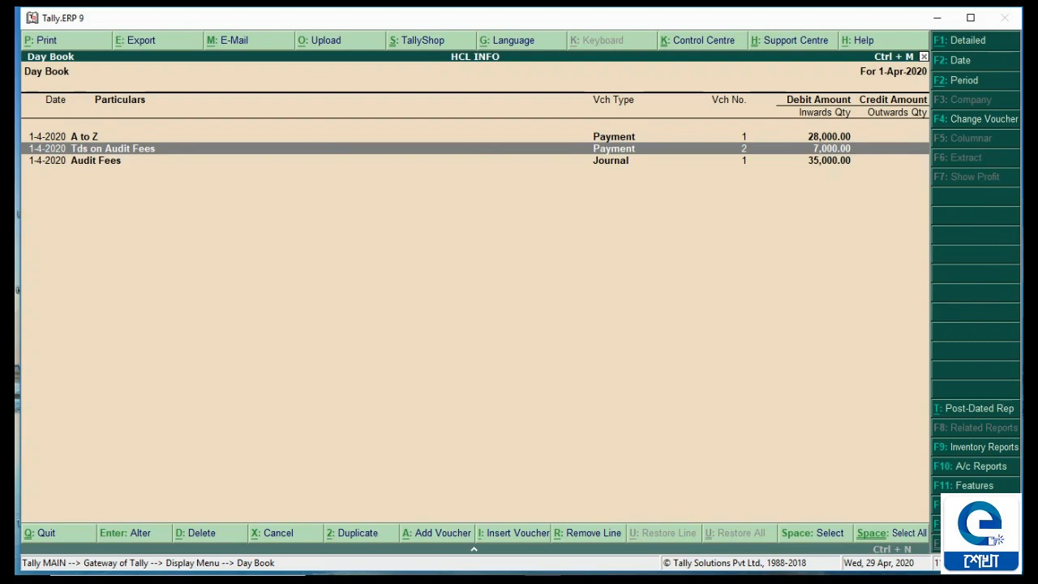
key(Escape)
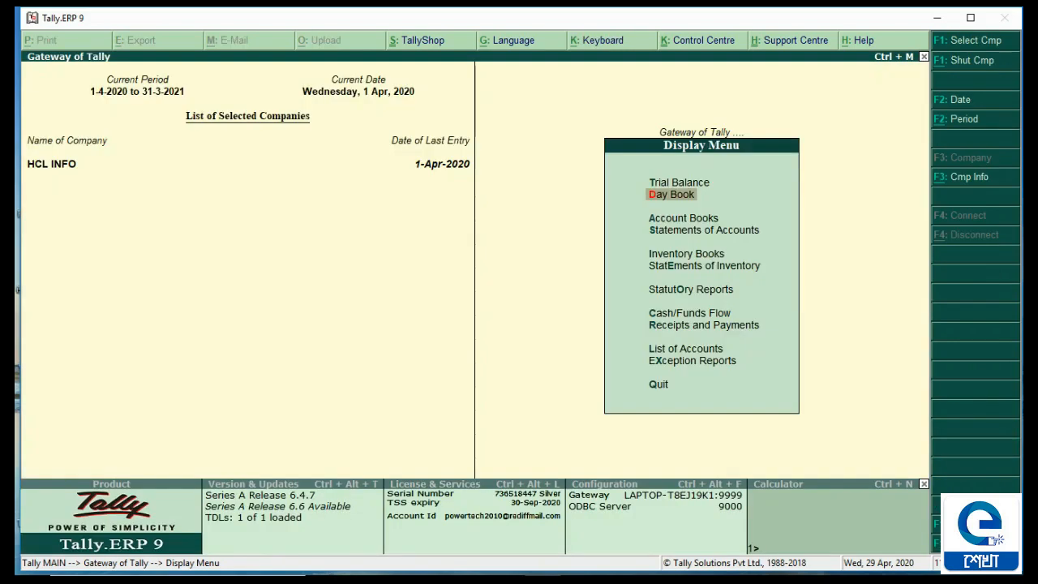
key(Escape)
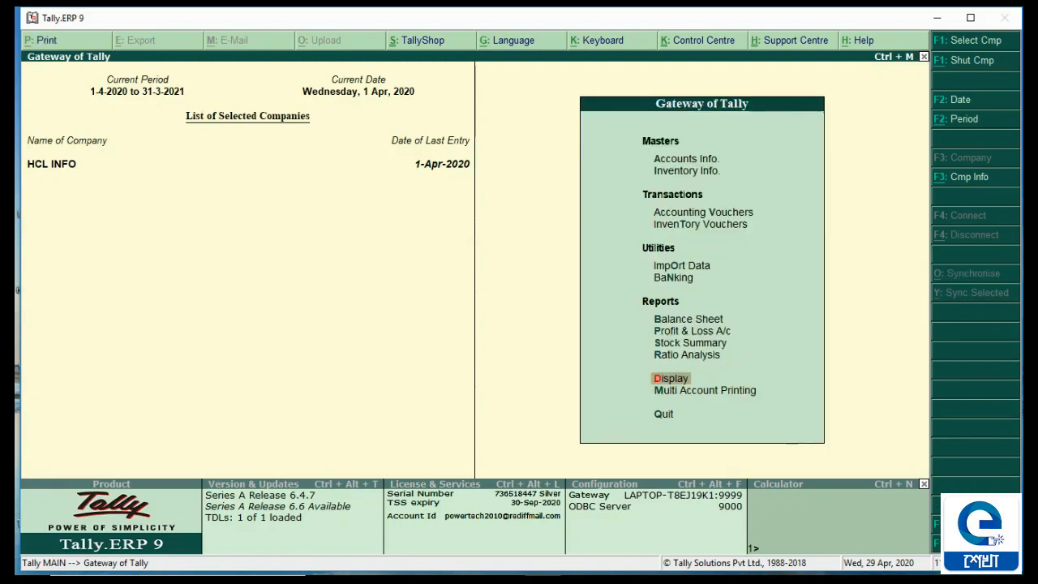